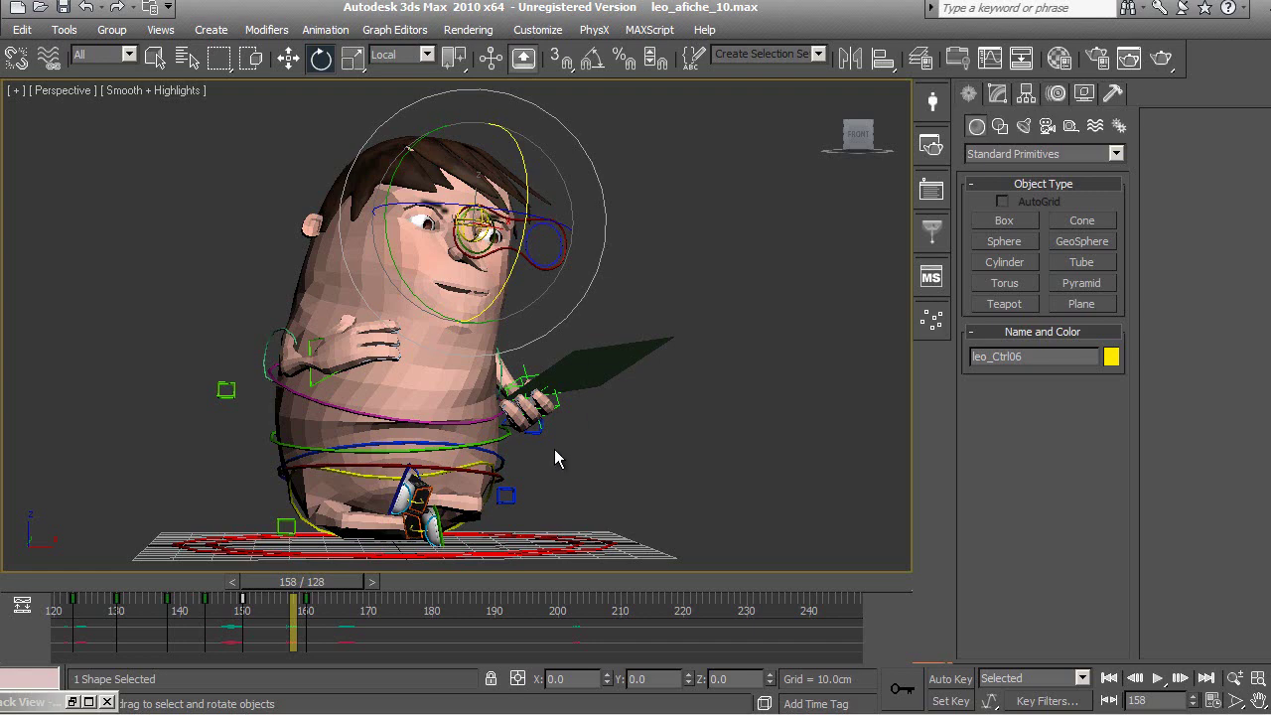
- Scrub the timeline between frames 142 and 173 to review the existing motion
middle_drag(555, 457, 620, 424)
mouse_move(307, 582)
mouse_down()
mouse_move(268, 597)
mouse_move(123, 596)
mouse_move(231, 647)
mouse_move(325, 646)
mouse_up()
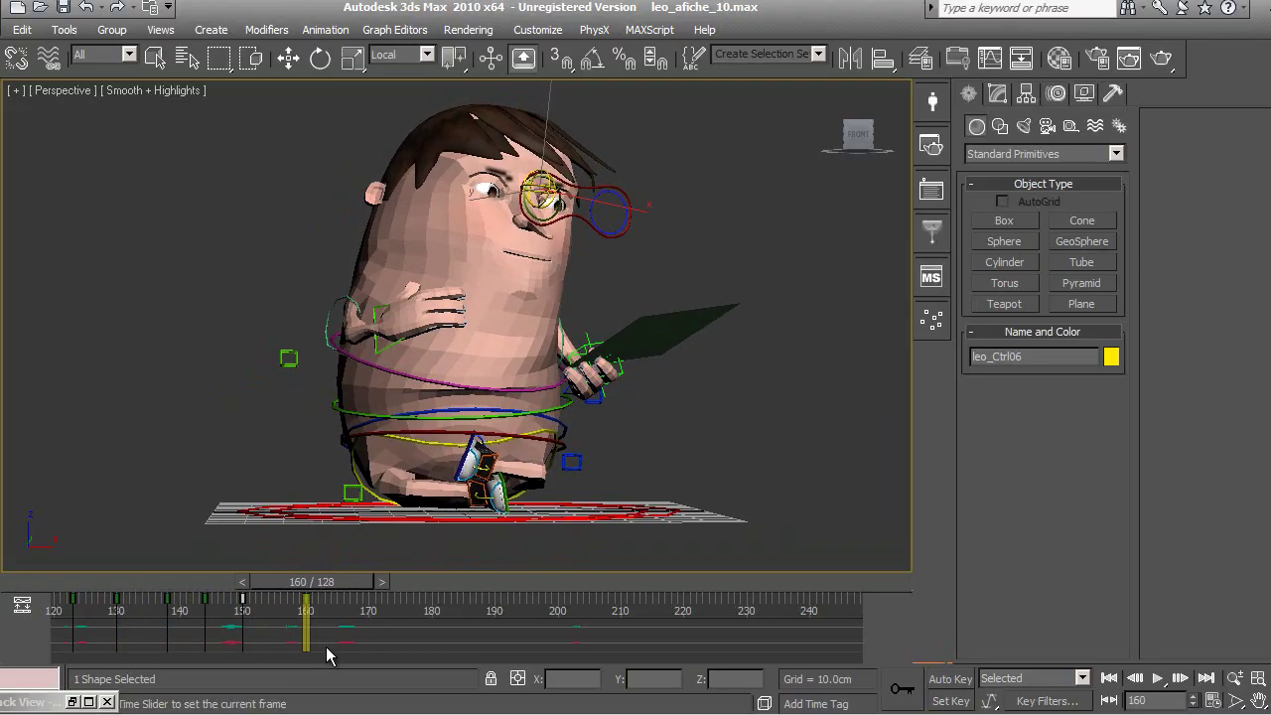
mouse_move(329, 646)
mouse_down()
mouse_move(193, 653)
mouse_move(327, 651)
mouse_up()
mouse_move(328, 650)
mouse_down()
mouse_move(438, 635)
mouse_move(268, 651)
mouse_move(226, 636)
mouse_move(328, 633)
mouse_up()
- Turn on Auto Key, select the chest control leo_Ctrl24, and move to frame 172
key(e)
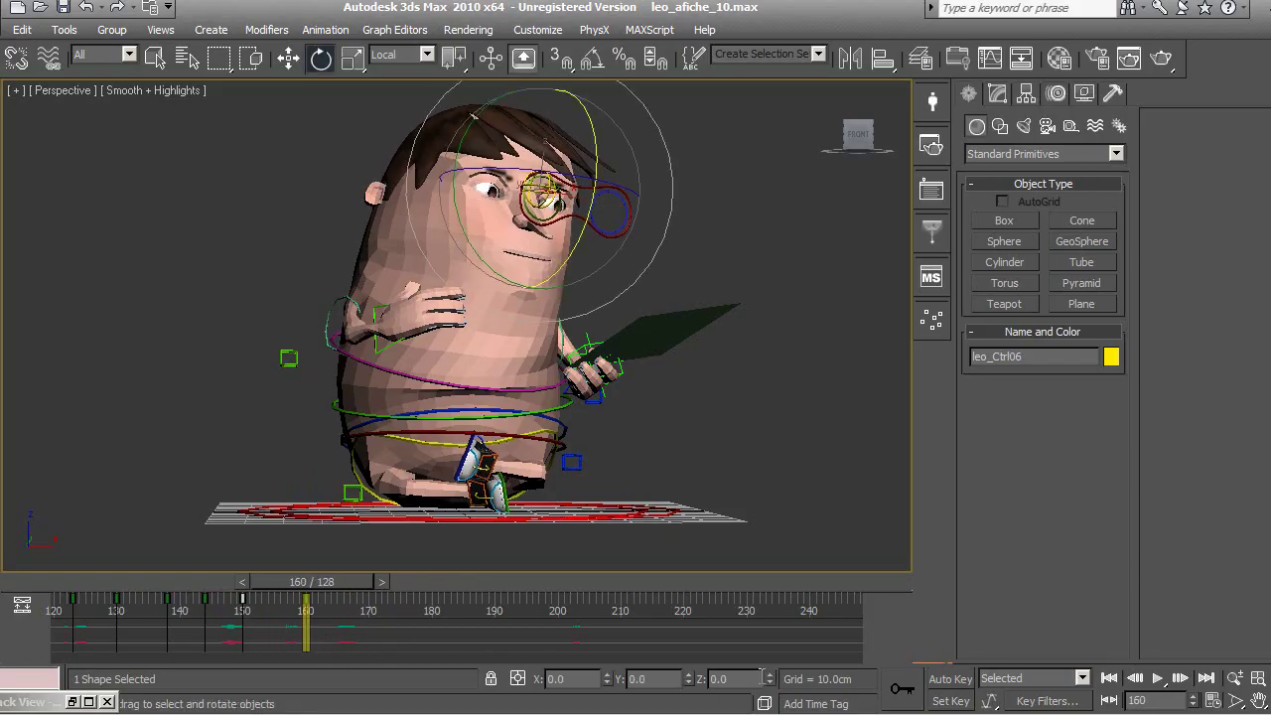
click(944, 681)
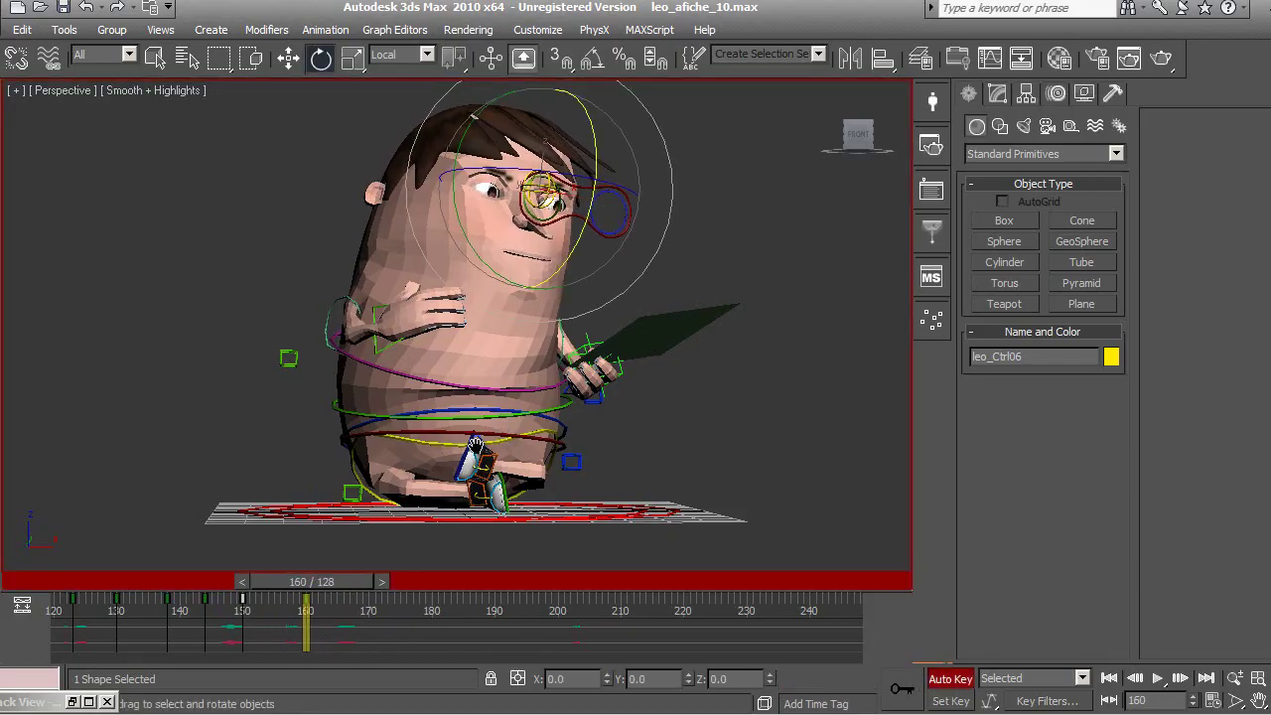
middle_drag(497, 471, 343, 510)
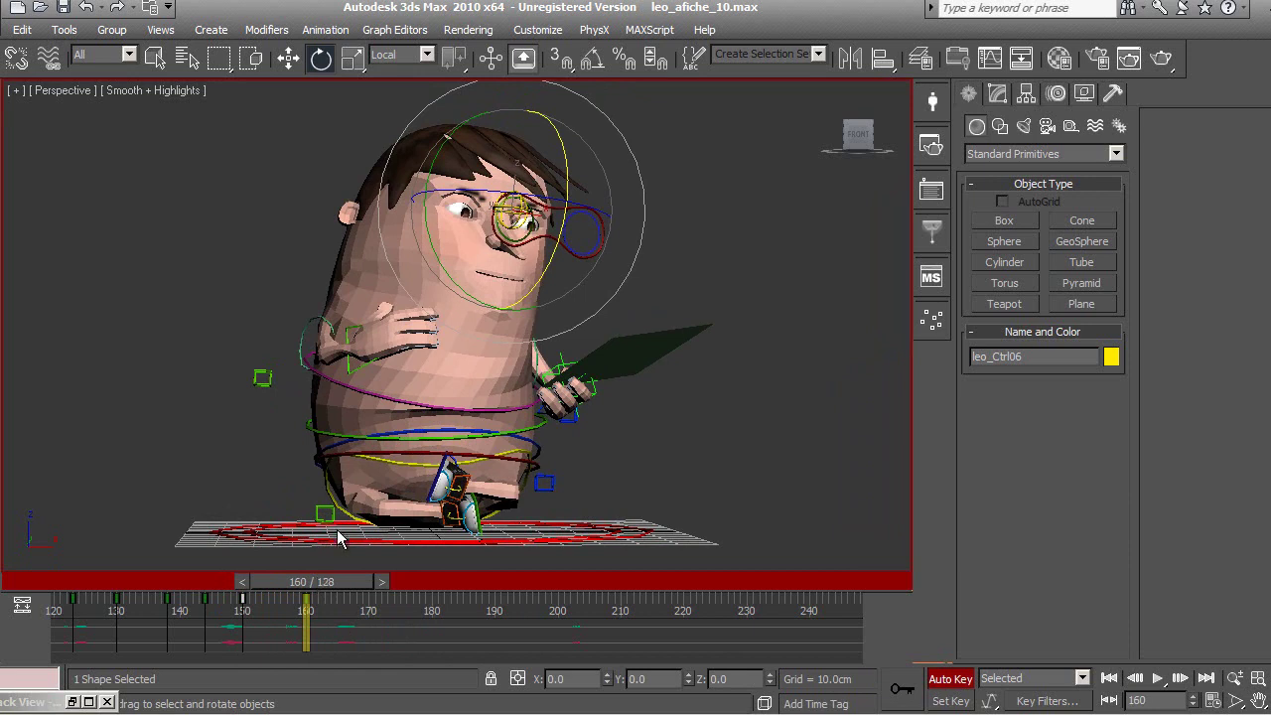
click(359, 369)
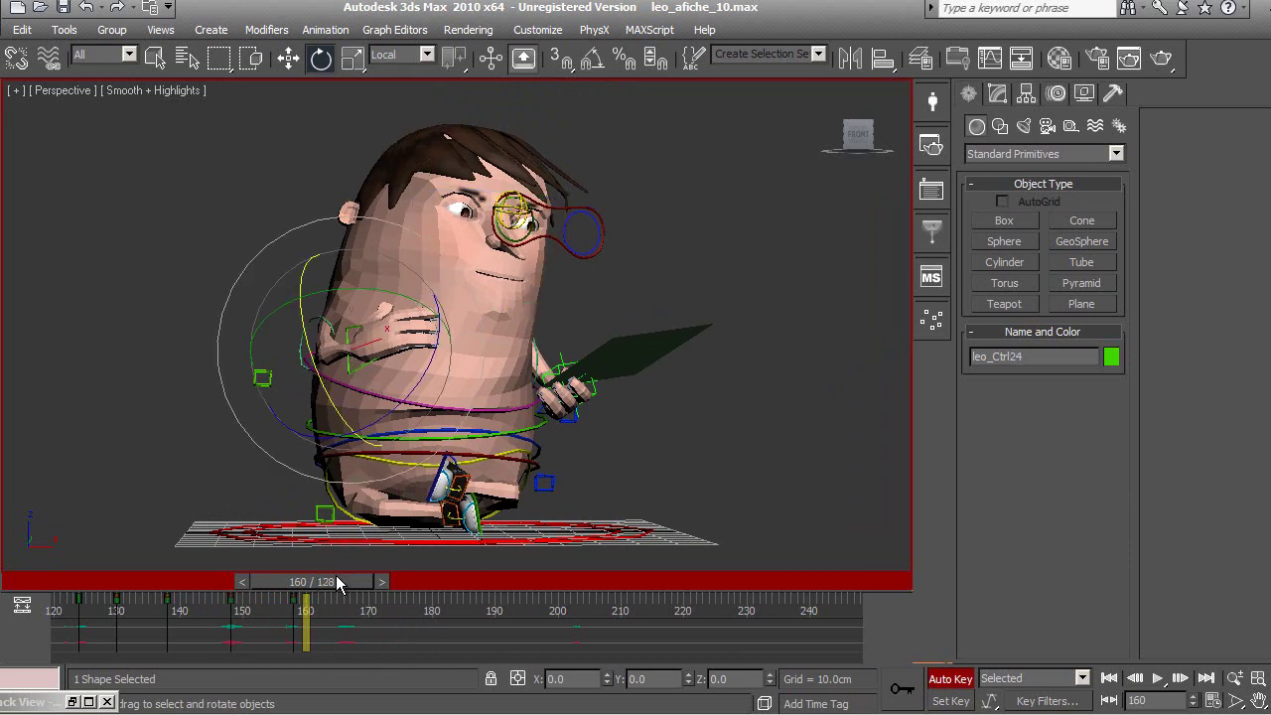
mouse_move(337, 583)
mouse_down()
mouse_move(413, 601)
mouse_move(276, 601)
mouse_move(413, 610)
mouse_up()
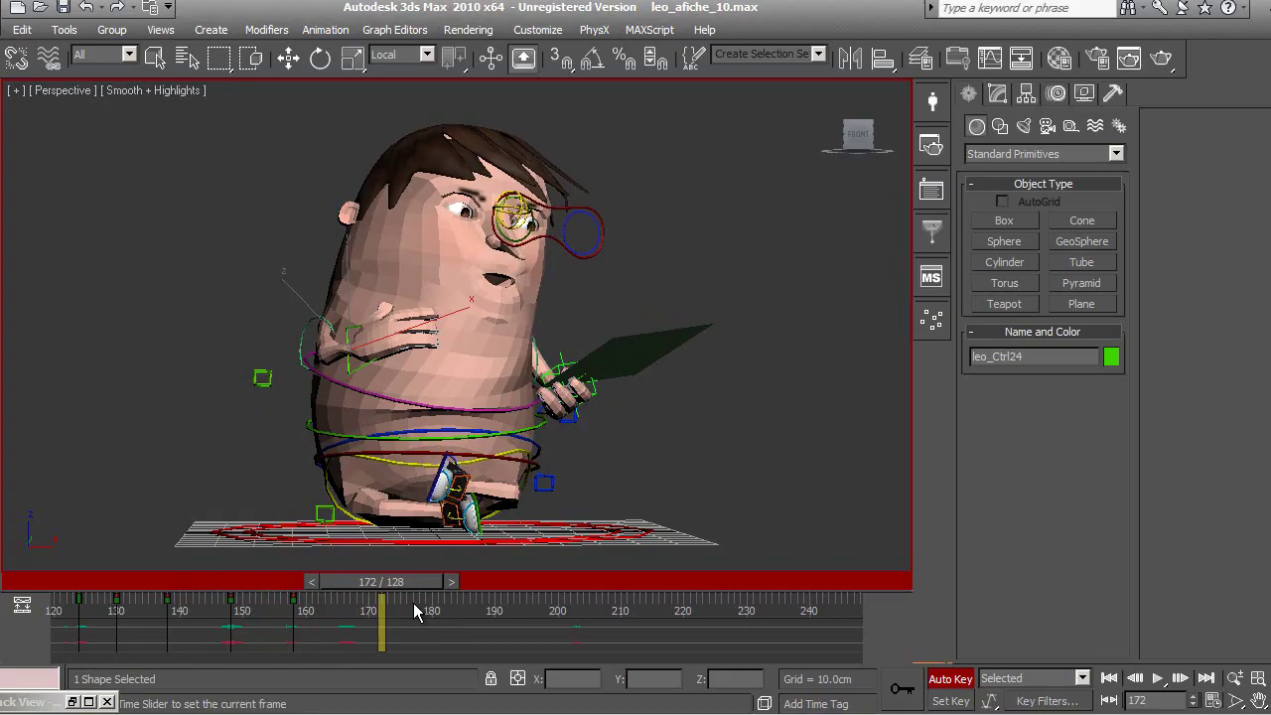
- Select the hip control leo_Ctrl02 and go to frame 160
key(e)
scroll(596, 501, up, 1)
scroll(415, 484, up, 2)
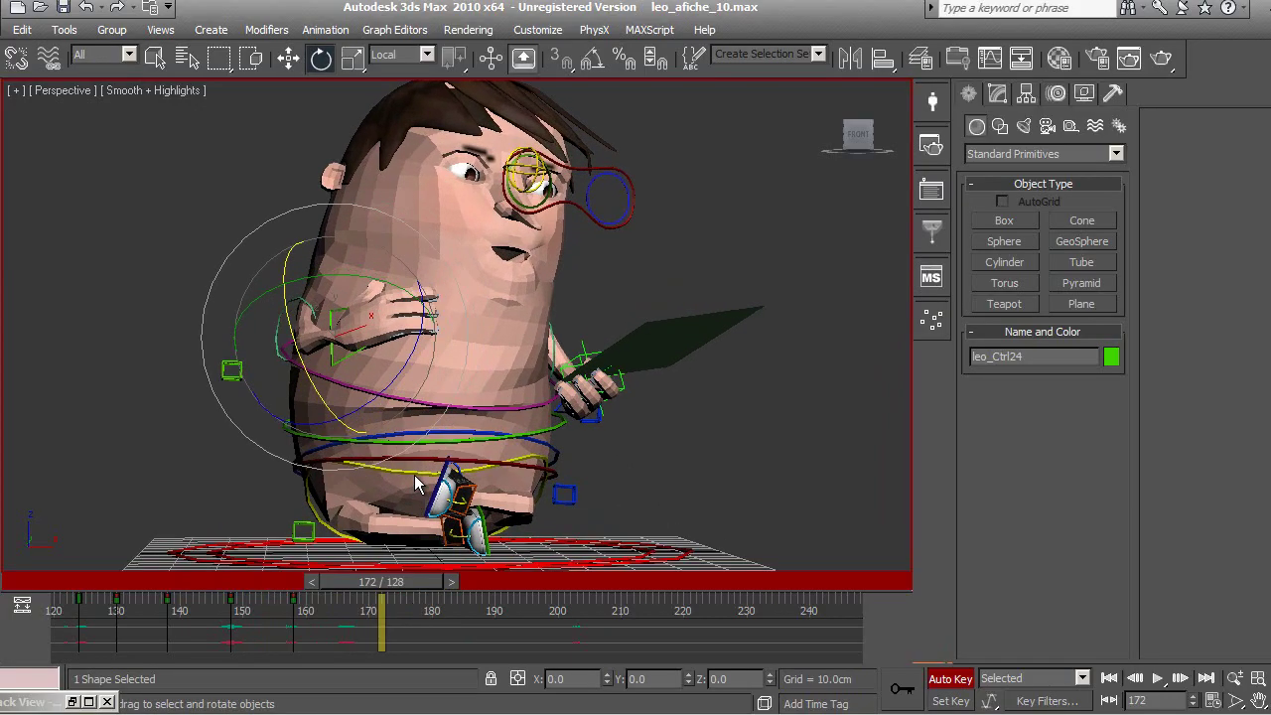
click(383, 460)
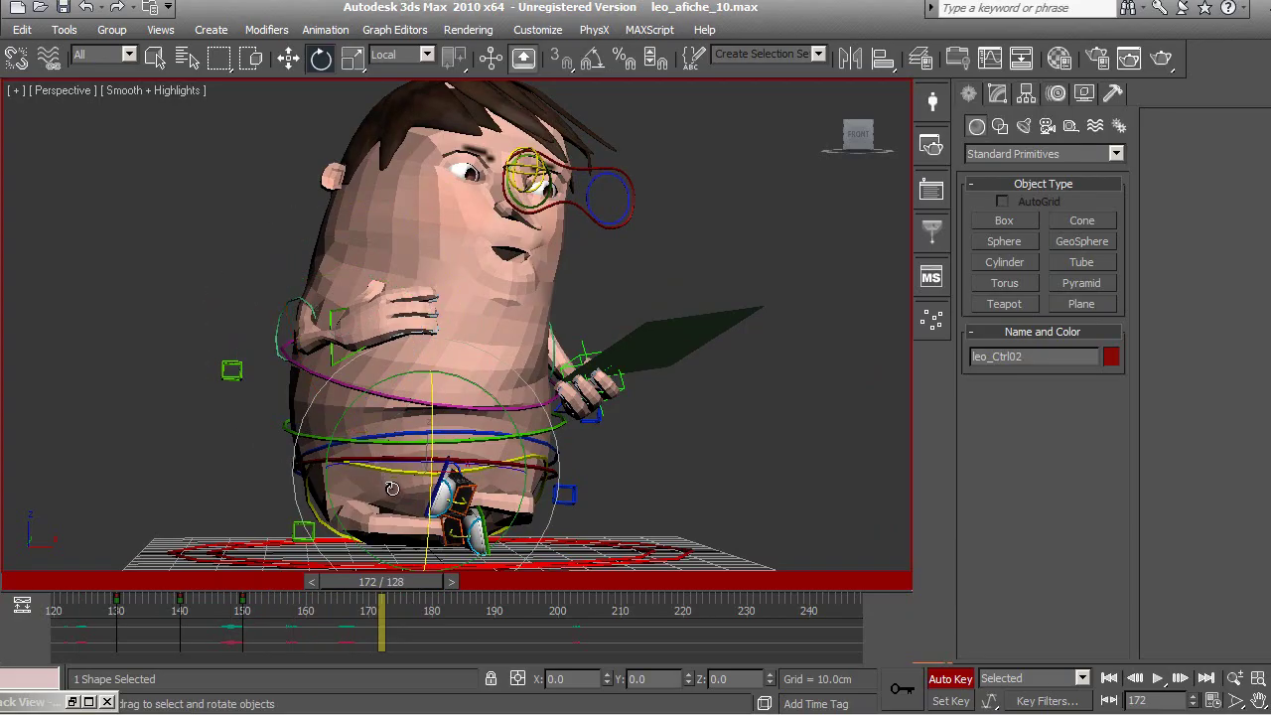
drag(398, 585, 328, 577)
- Lean the body by rotating leo_Ctrl02 about -2.03 degrees around Y
key(e)
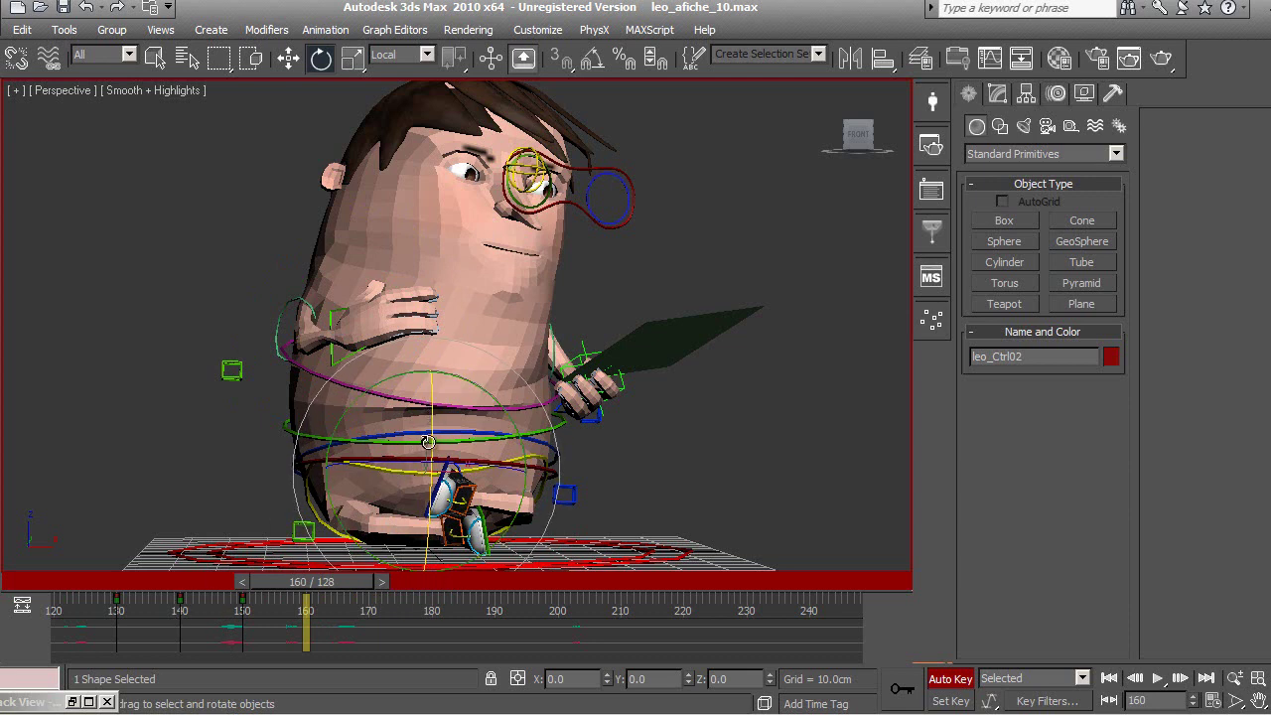
drag(427, 436, 435, 433)
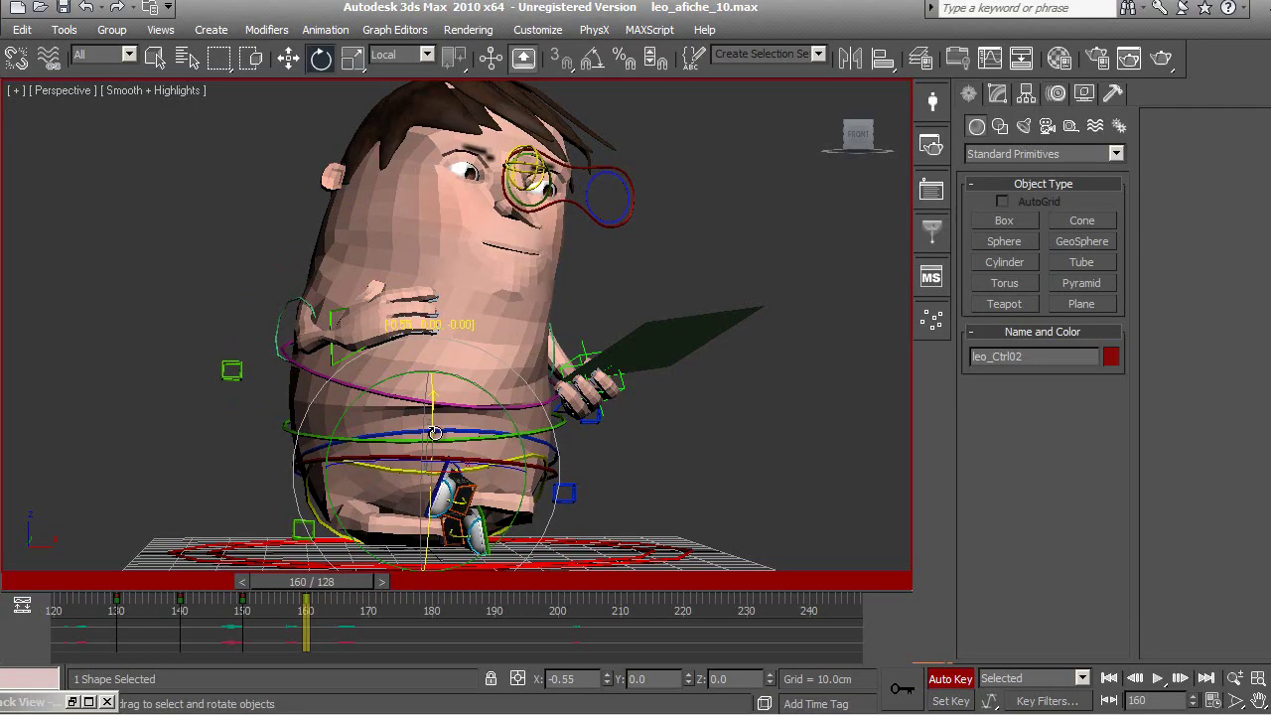
right_click(434, 433)
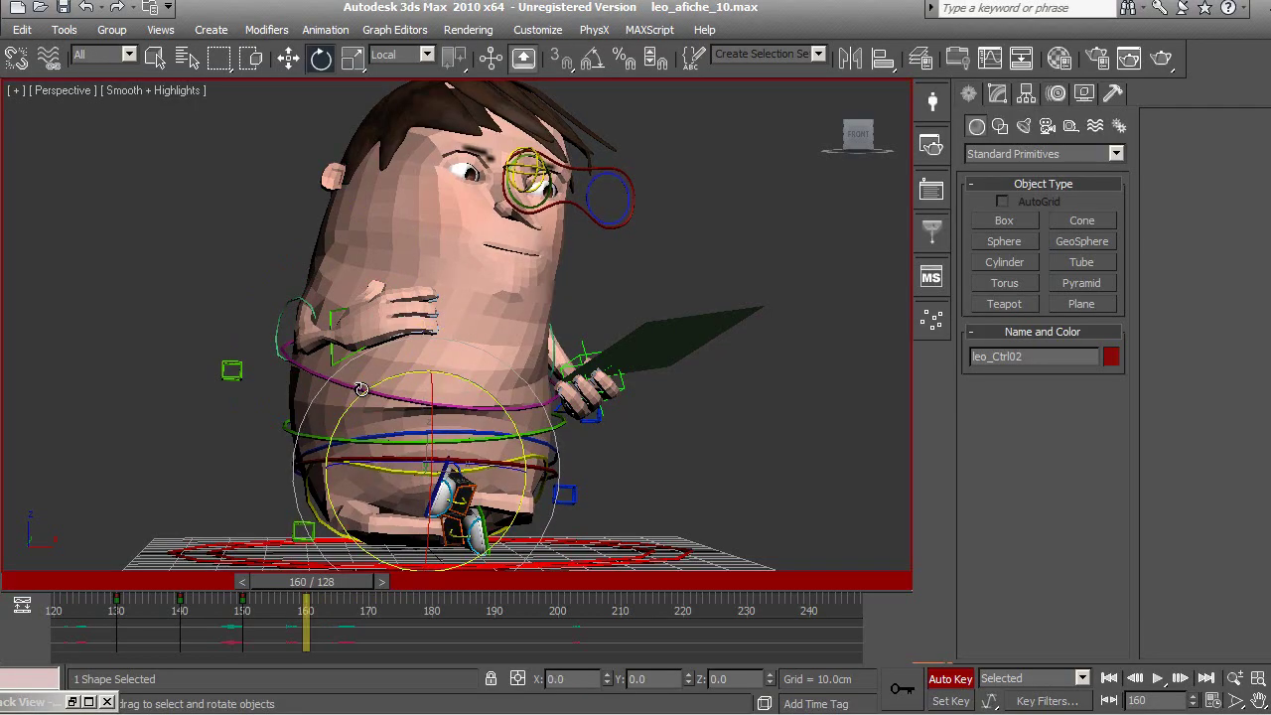
drag(361, 388, 359, 388)
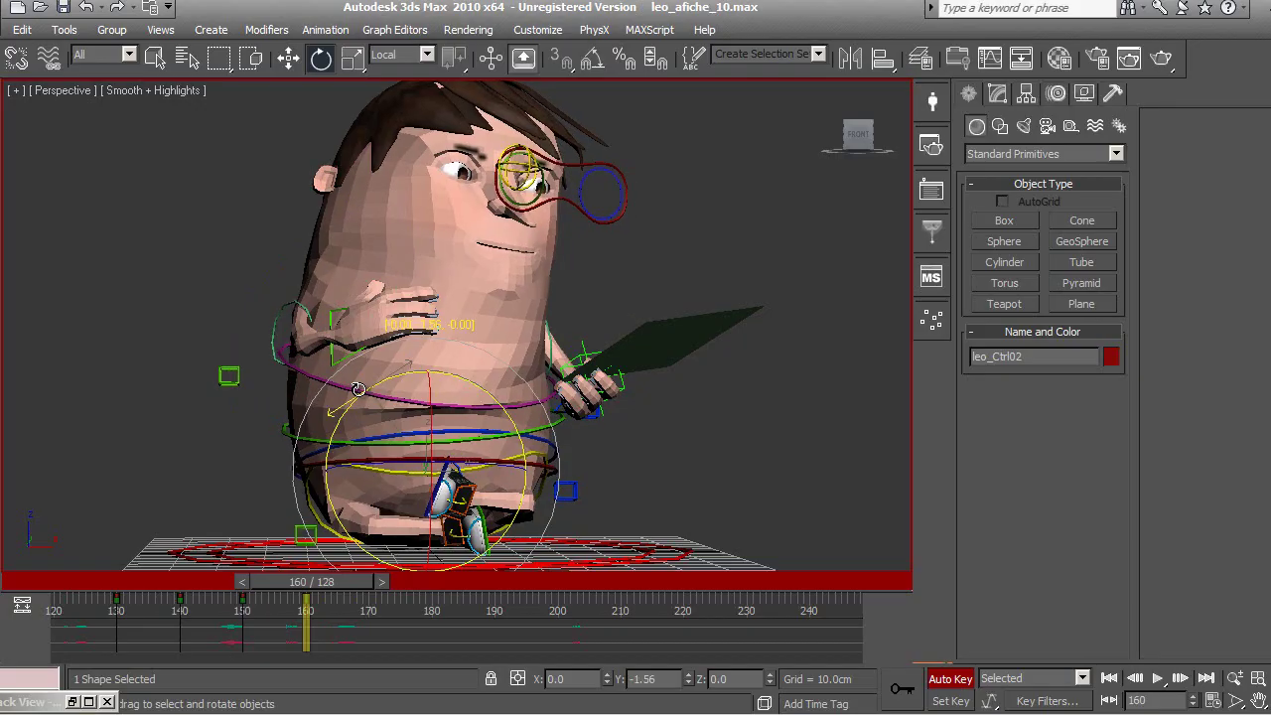
right_click(360, 389)
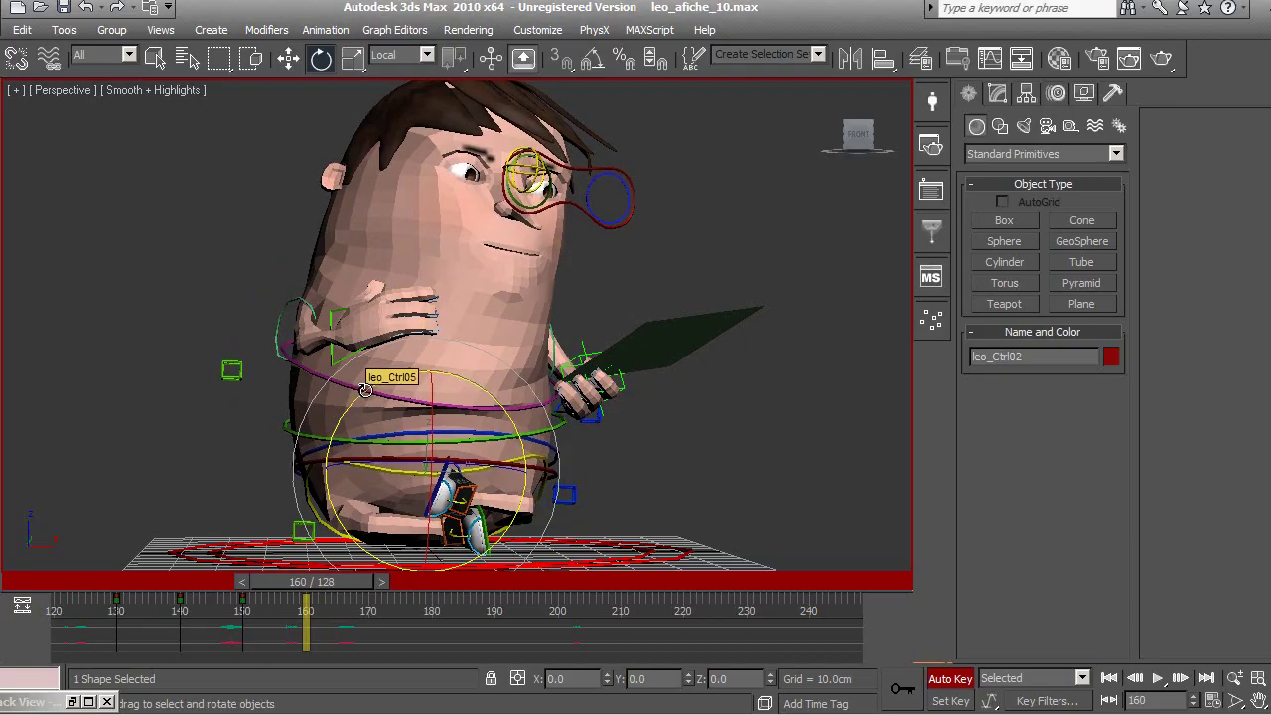
drag(365, 389, 363, 393)
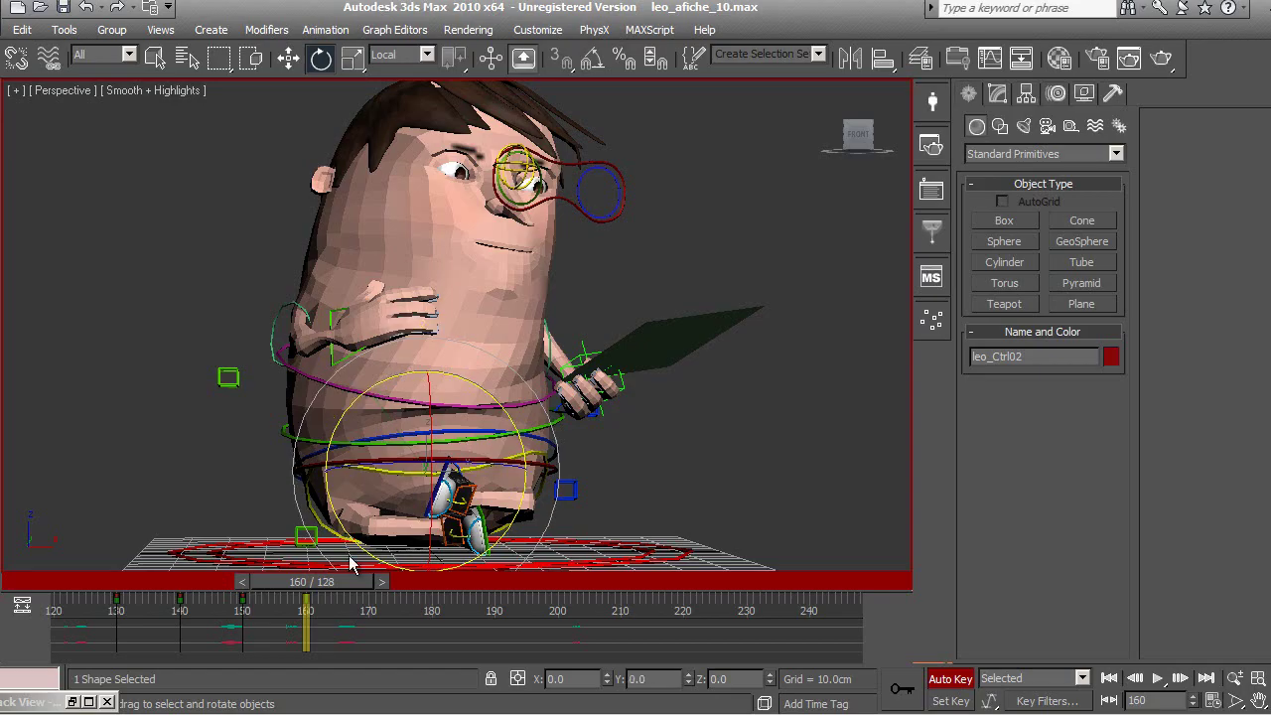
drag(346, 582, 320, 582)
- Create a rotation-only key for leo_Ctrl02 at frame 155, excluding Position
right_click(321, 581)
click(611, 374)
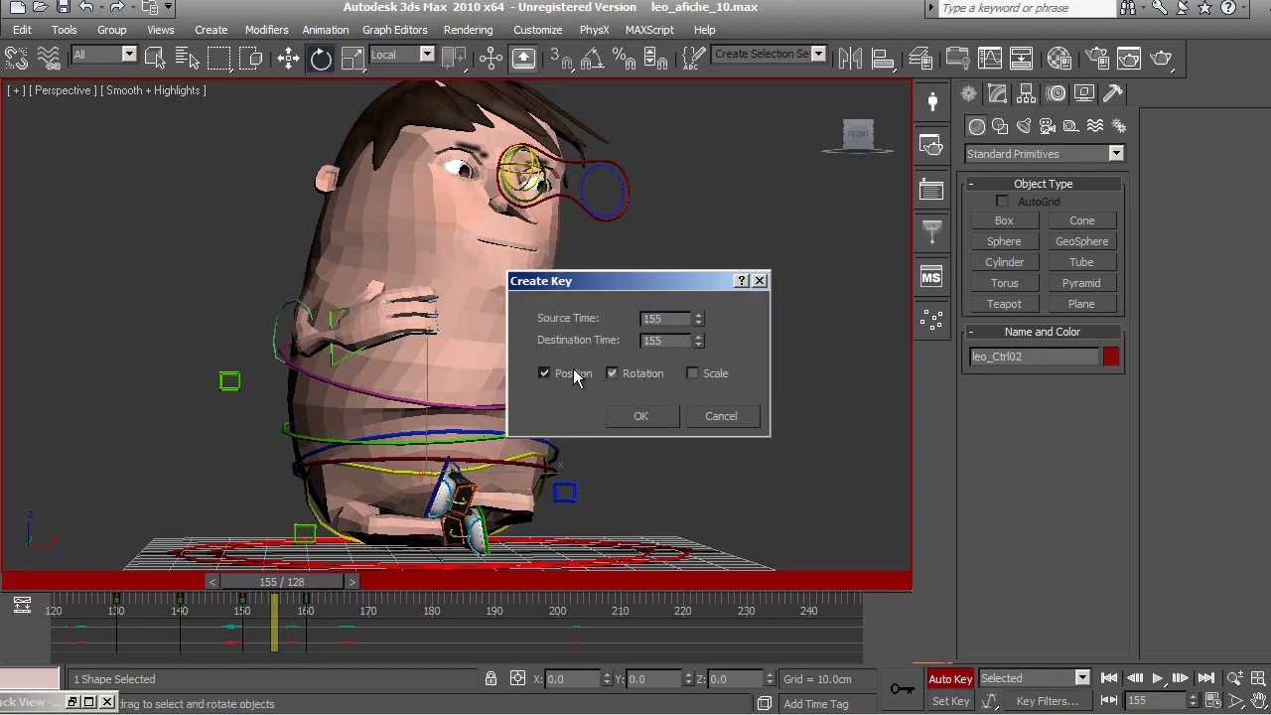
click(544, 374)
click(640, 416)
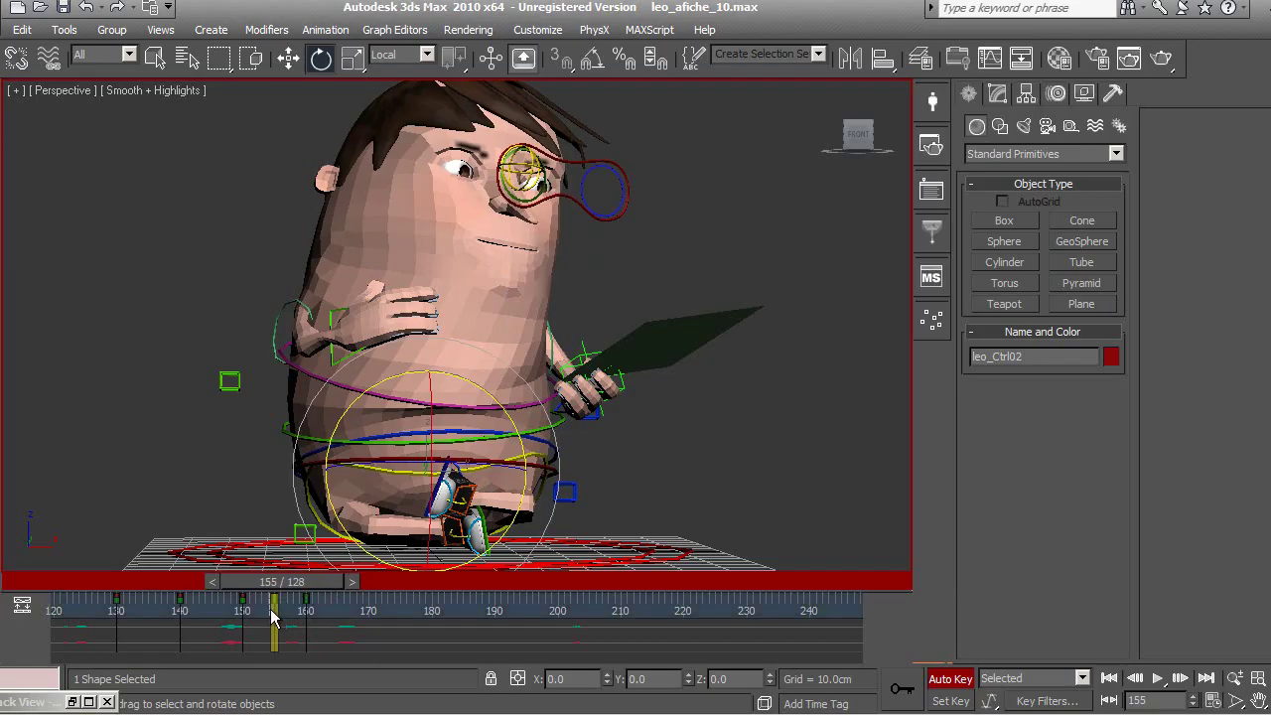
- Switch to Move, select the blue waist control leo_Ctrl03, and scrub to frame 156
drag(305, 600, 316, 600)
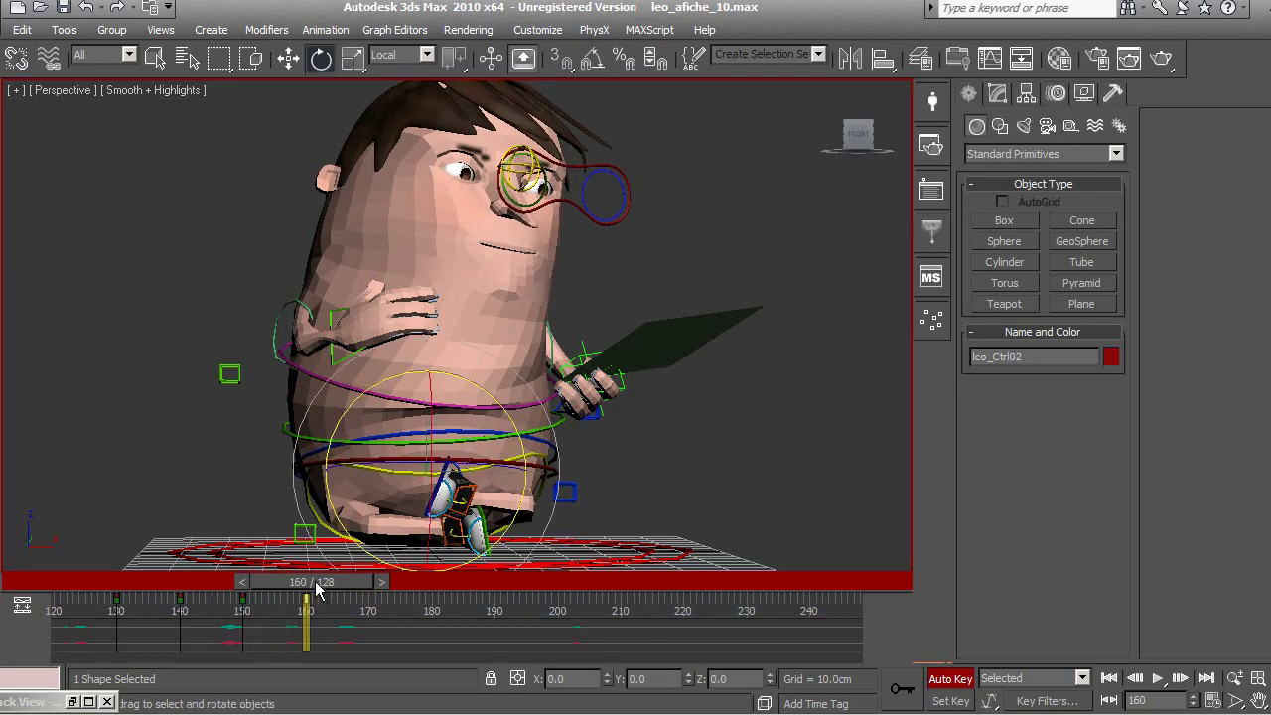
click(288, 57)
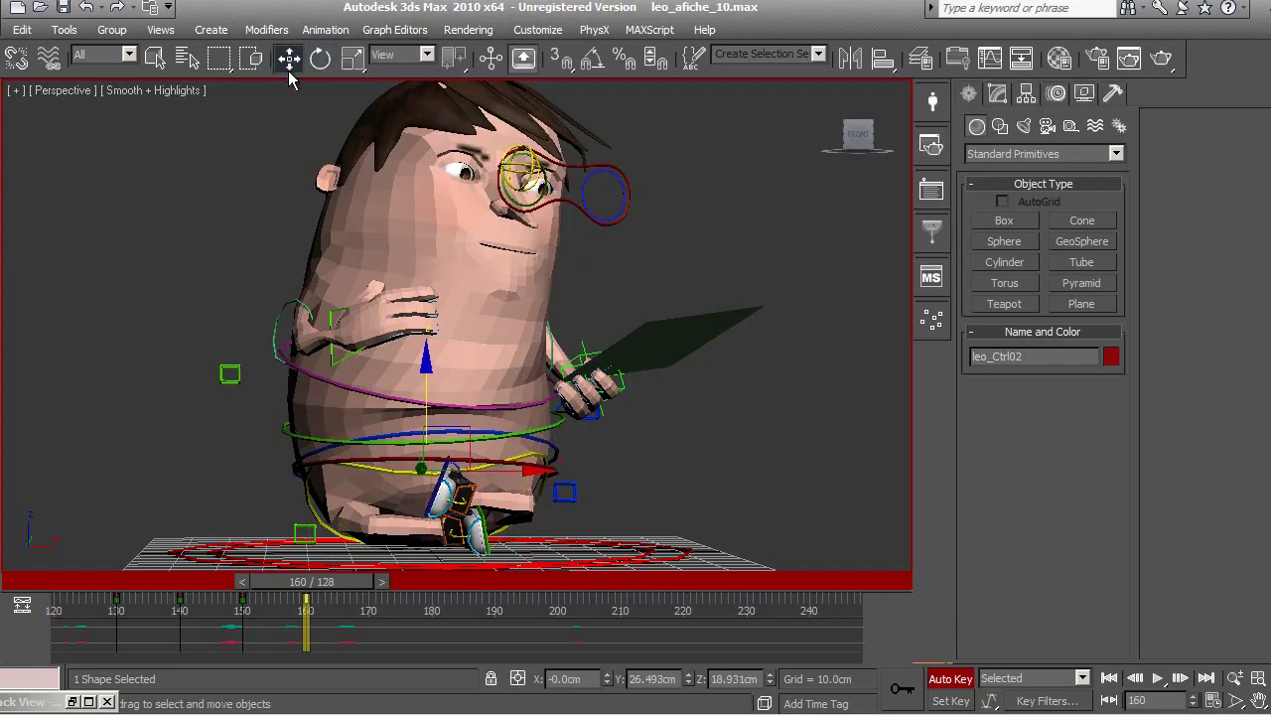
click(422, 391)
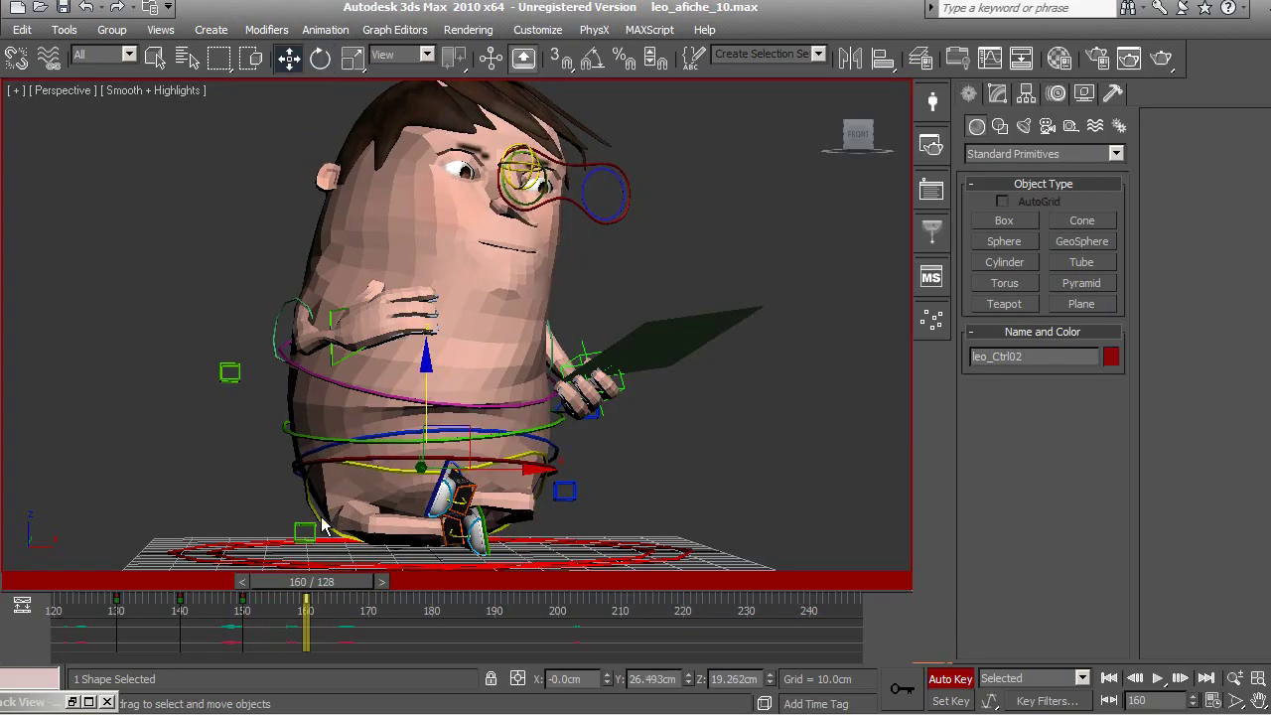
mouse_move(323, 585)
mouse_down()
mouse_move(289, 578)
mouse_move(330, 585)
mouse_up()
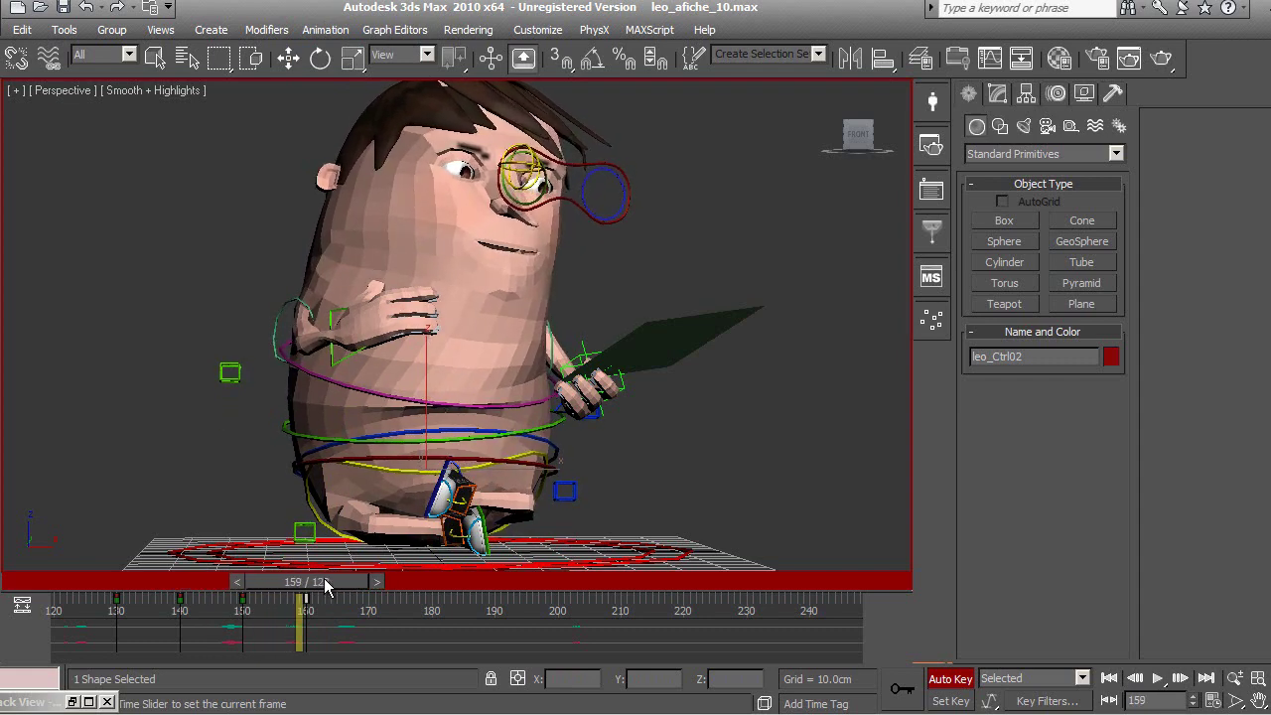
key(w)
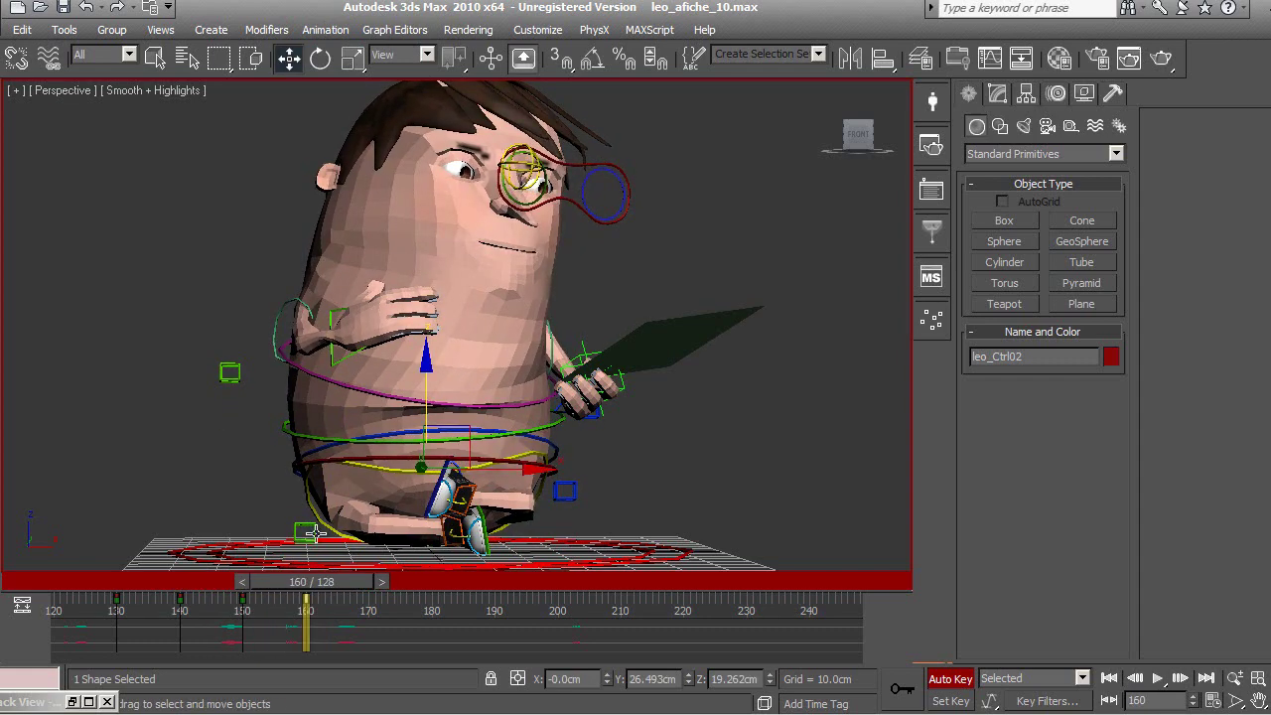
click(312, 449)
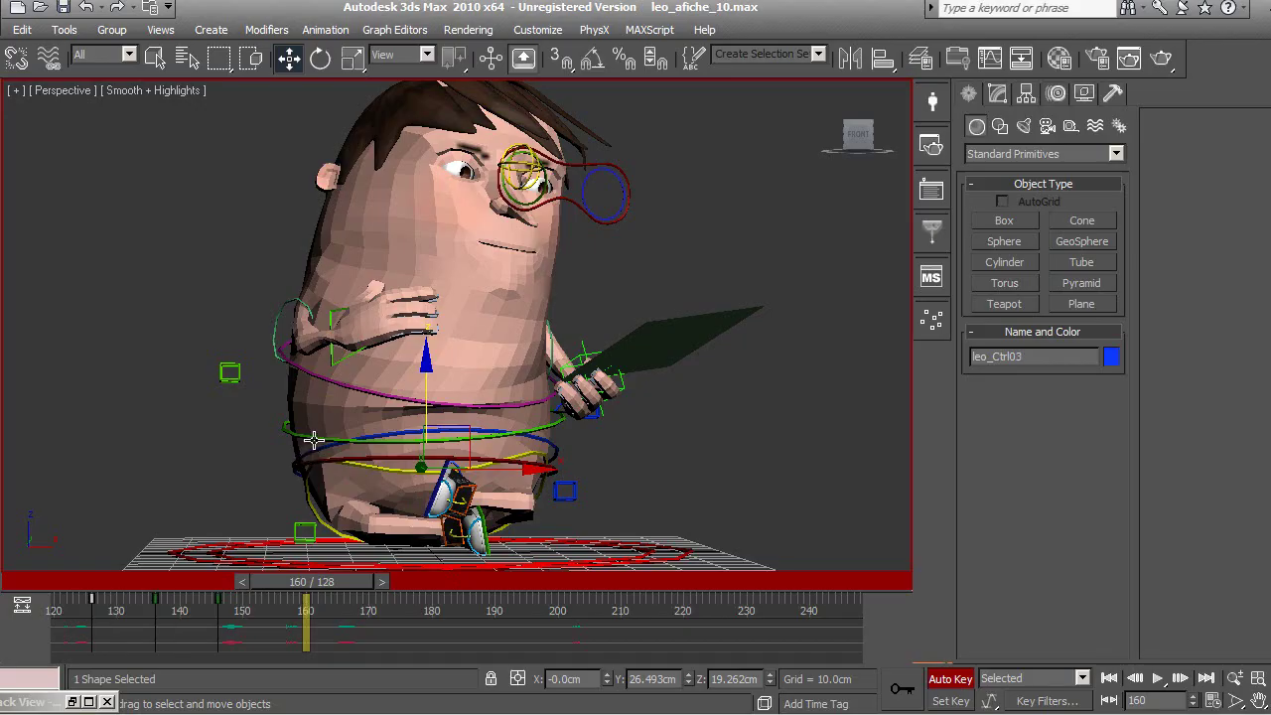
mouse_move(332, 593)
mouse_down()
mouse_move(255, 597)
mouse_move(309, 603)
mouse_up()
- Add rotation keys to leo_Ctrl03, leo_Ctrl04 and leo_Ctrl05 at frames 156, 158 and 160
key(w)
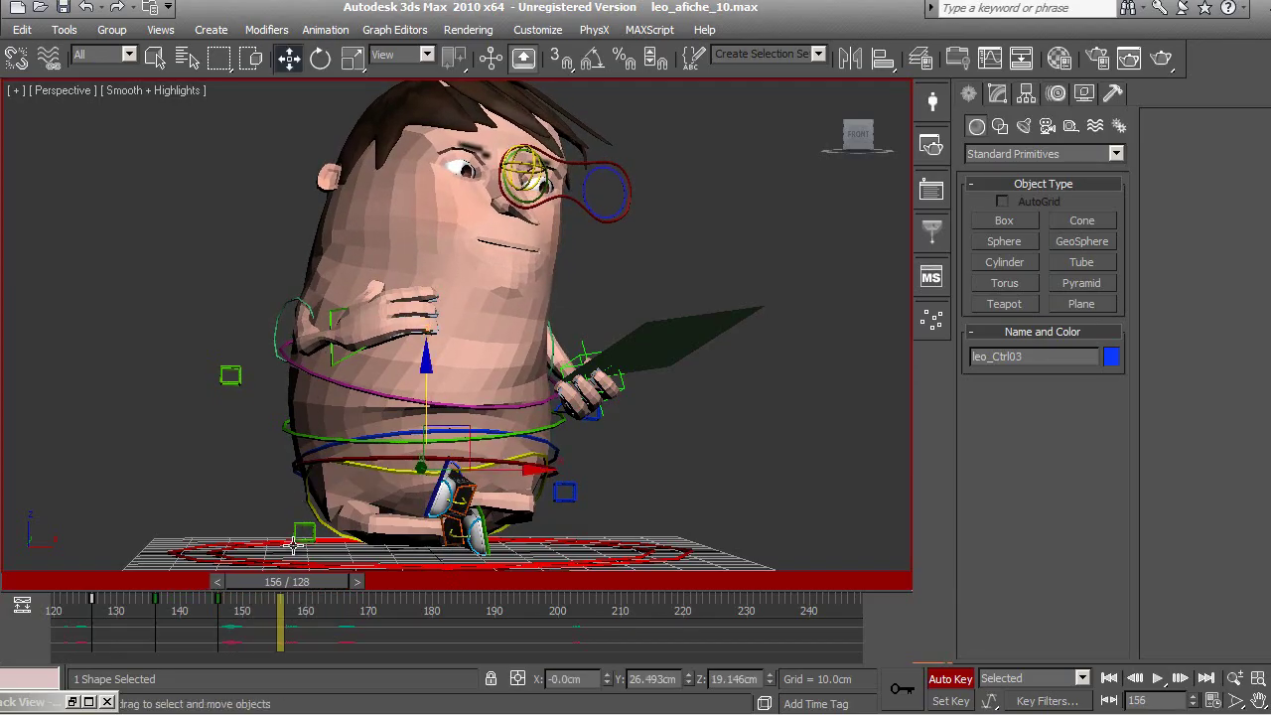
right_click(296, 583)
click(632, 416)
click(313, 439)
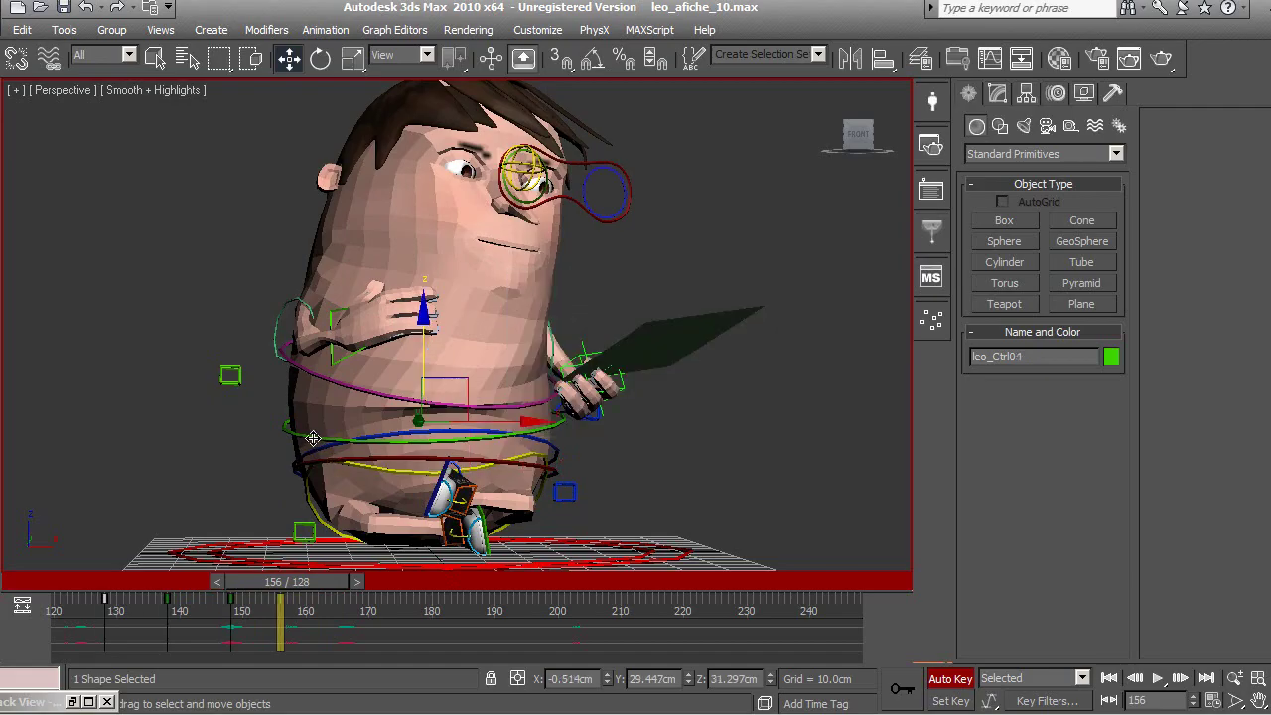
drag(297, 582, 314, 585)
right_click(313, 585)
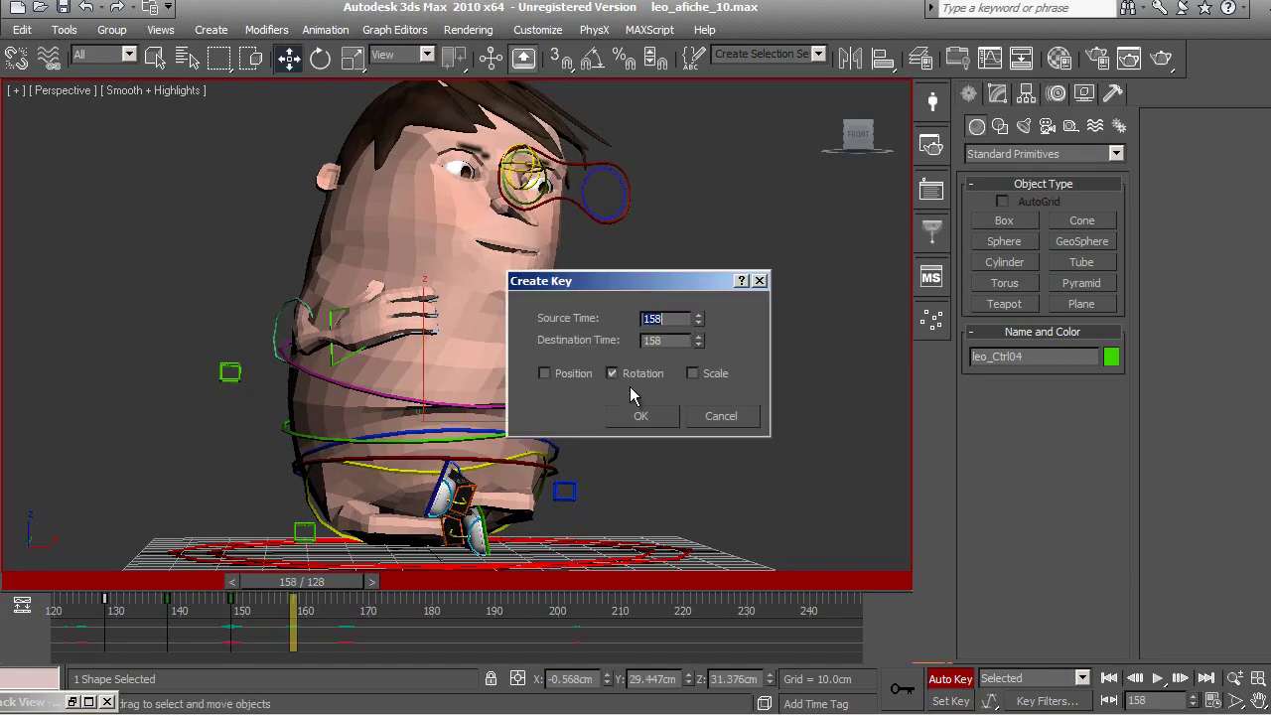
click(626, 421)
click(370, 395)
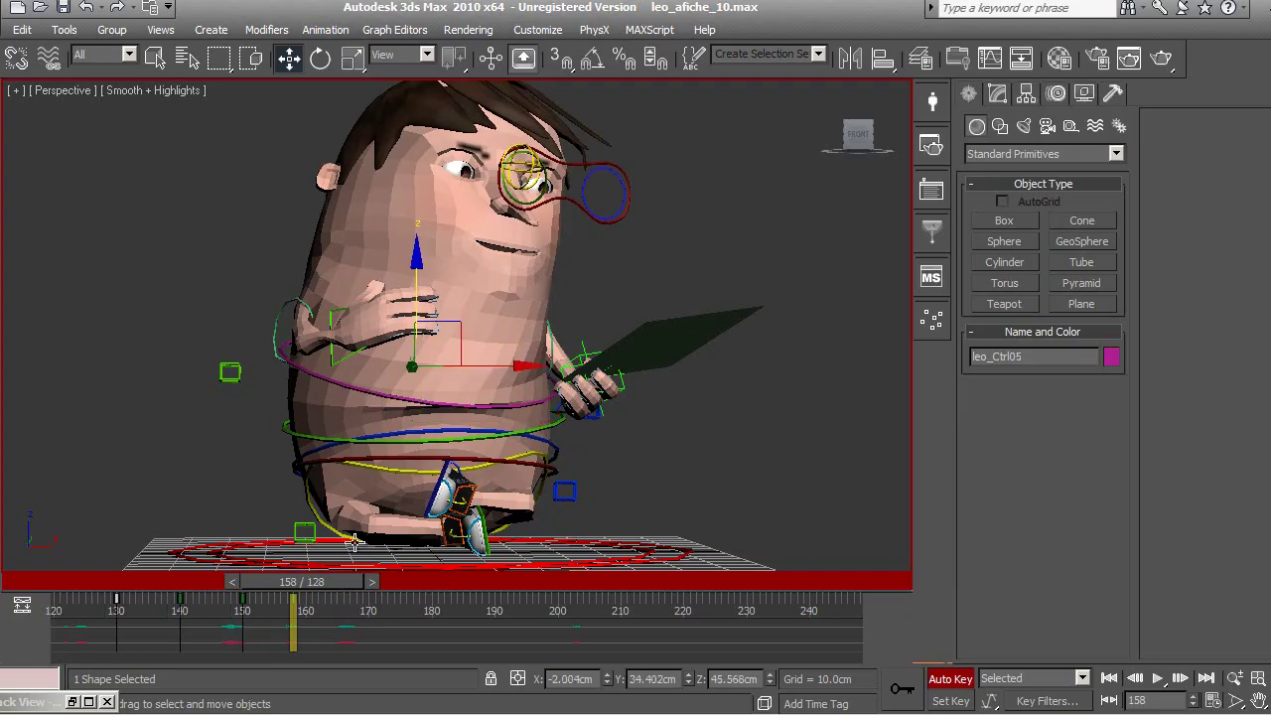
drag(320, 587, 335, 591)
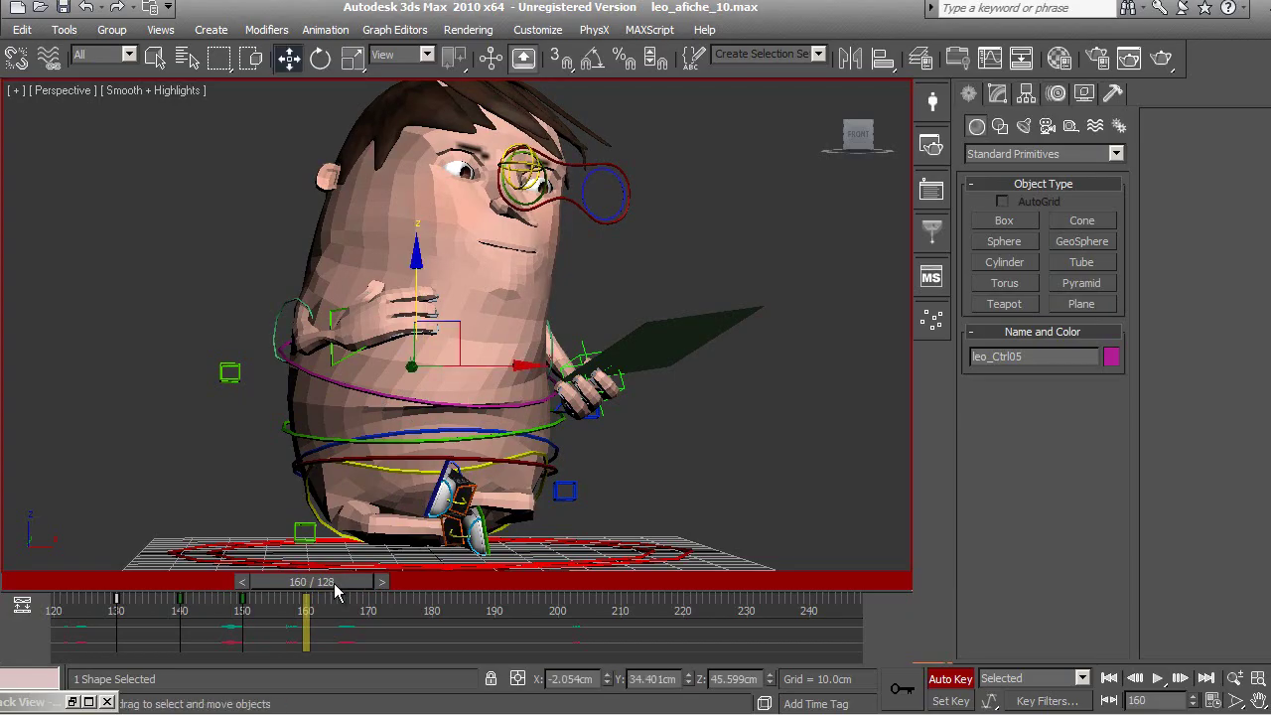
right_click(336, 591)
click(640, 418)
mouse_move(340, 592)
mouse_down()
mouse_move(210, 593)
mouse_move(415, 623)
mouse_up()
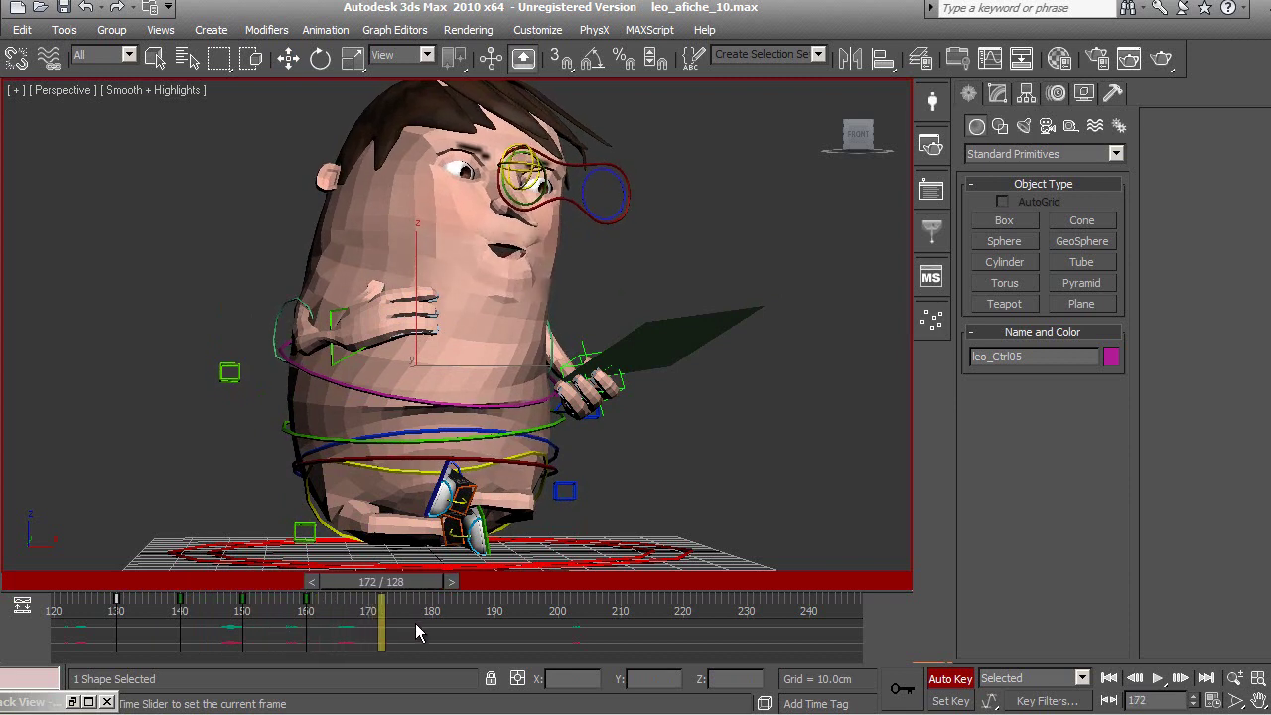
key(w)
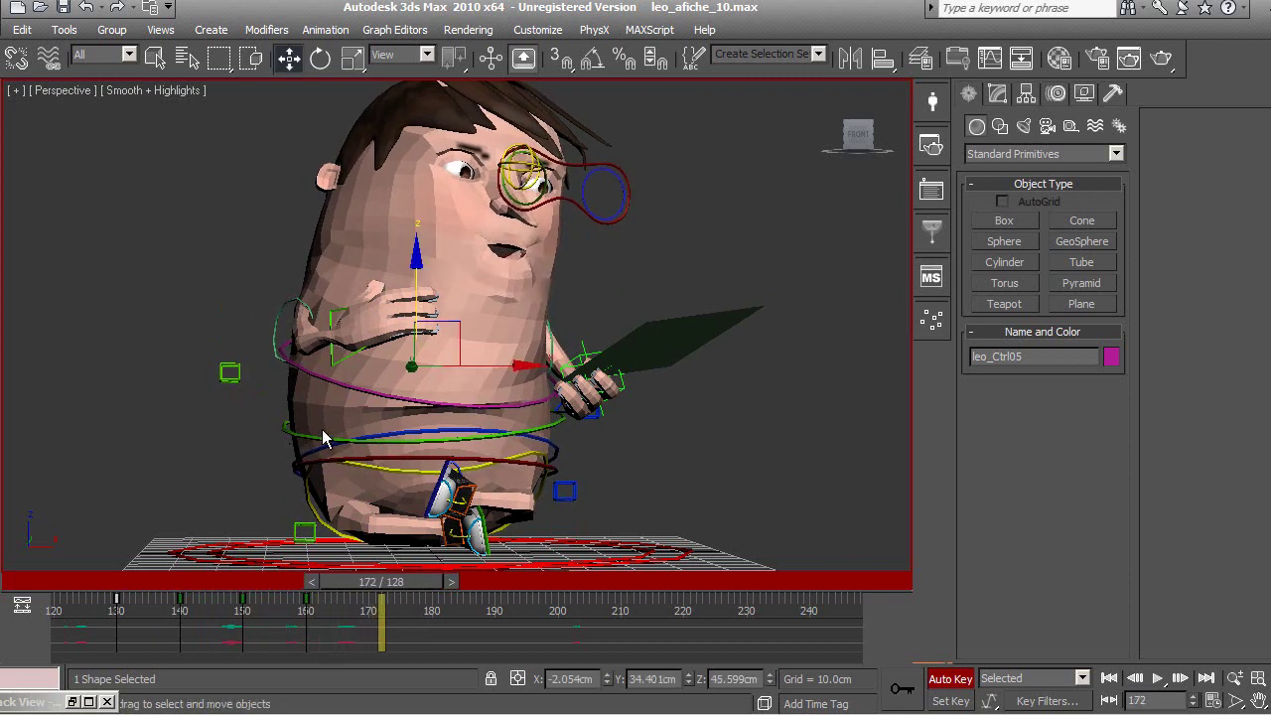
- At frame 172, rotate the red waist control leo_Ctrl02 and move it to Z 19.343cm
click(407, 458)
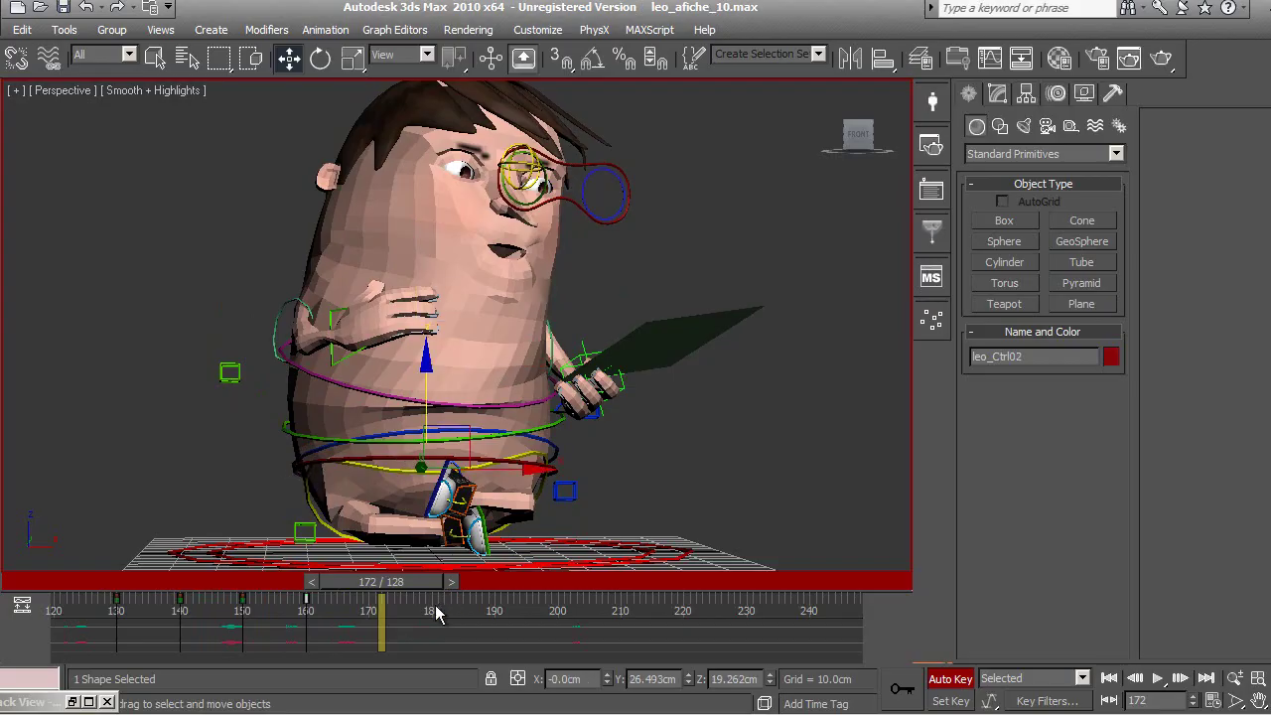
click(319, 59)
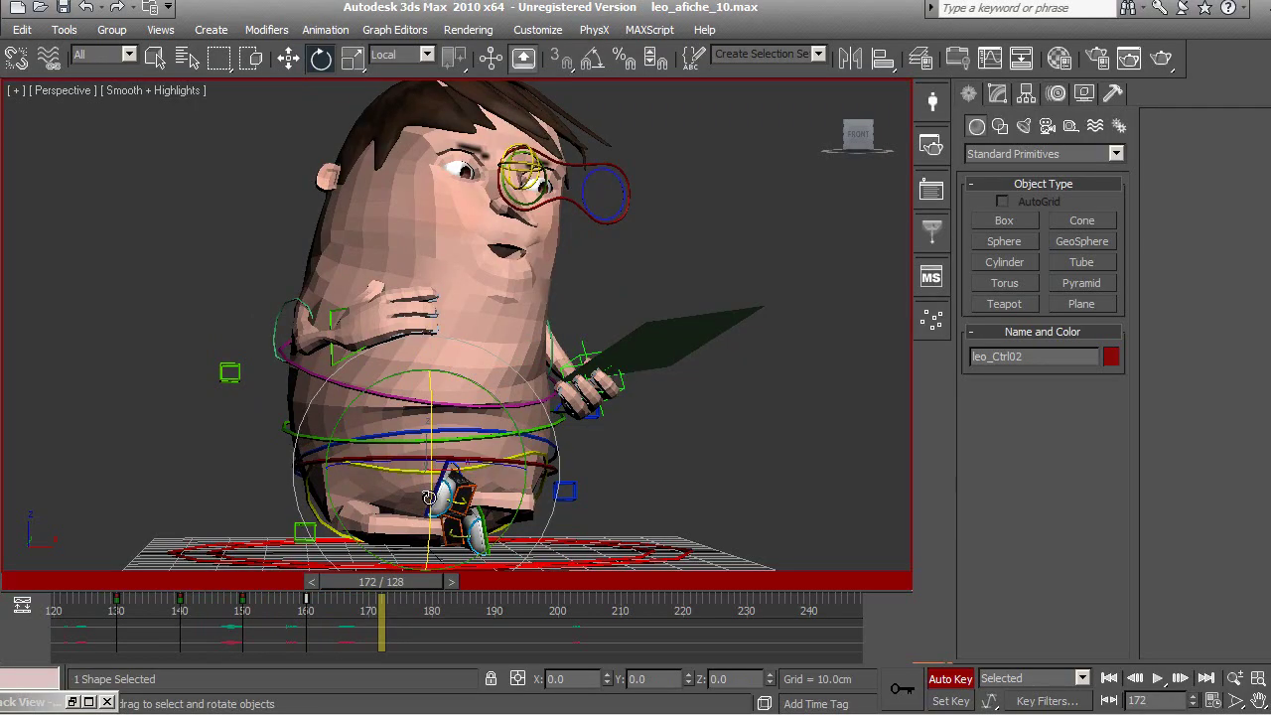
drag(429, 497, 429, 502)
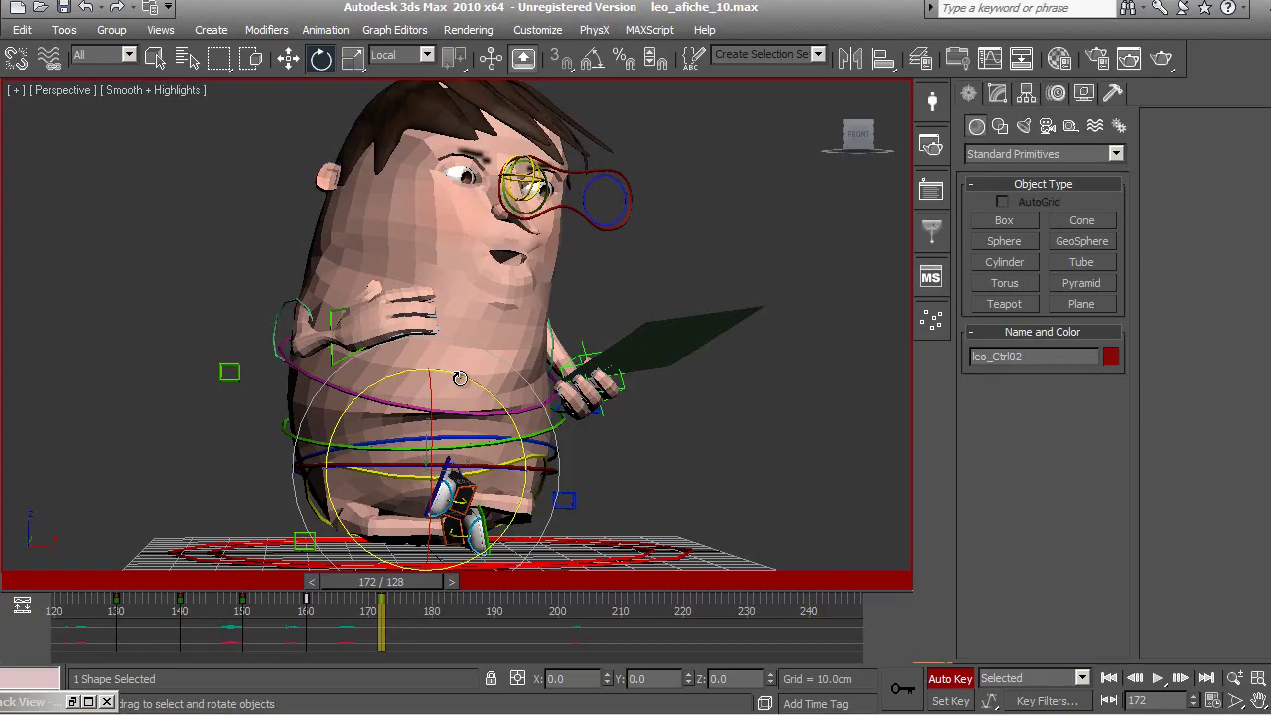
drag(458, 378, 458, 474)
click(292, 68)
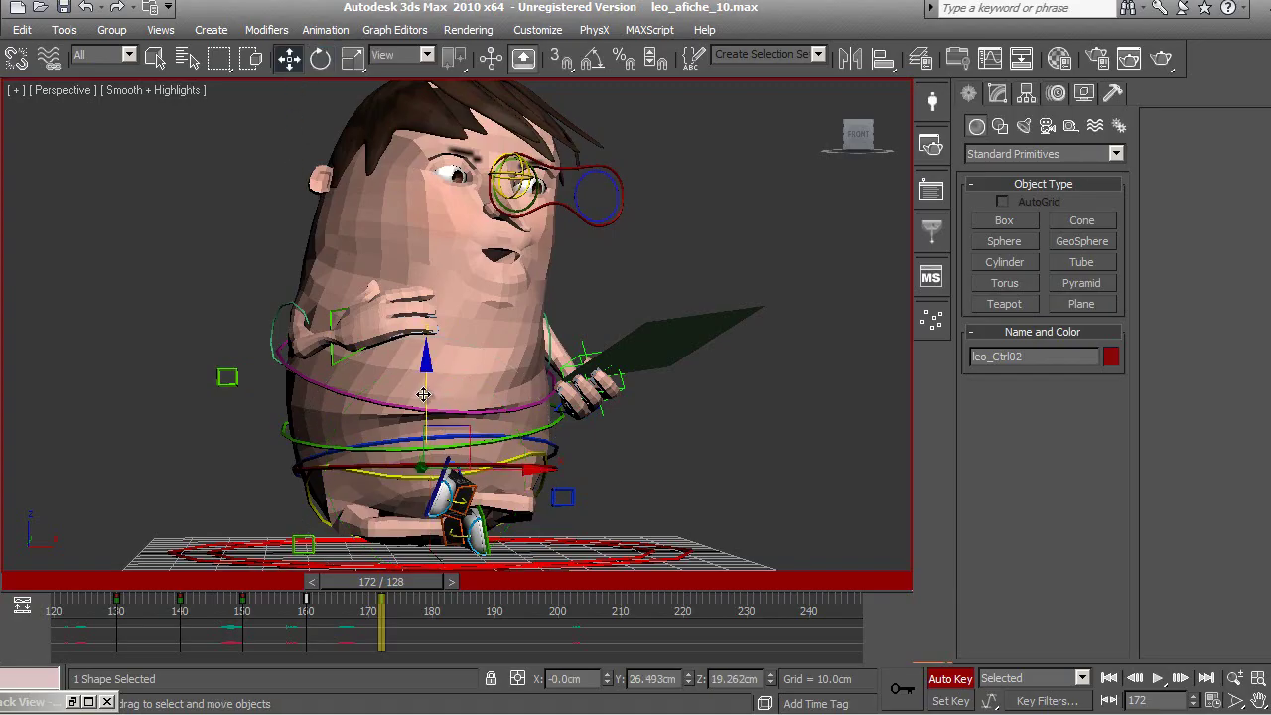
drag(423, 394, 307, 466)
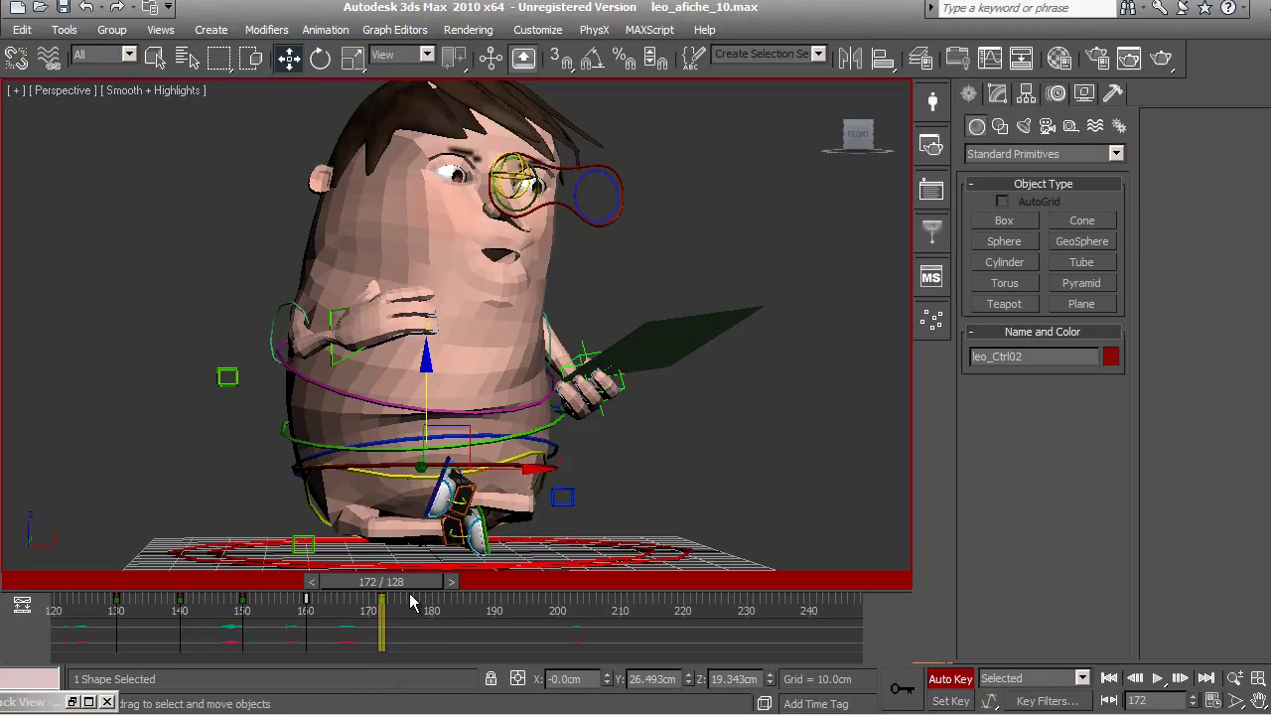
mouse_move(410, 595)
mouse_down()
mouse_move(373, 596)
mouse_move(410, 596)
mouse_up()
key(w)
click(312, 461)
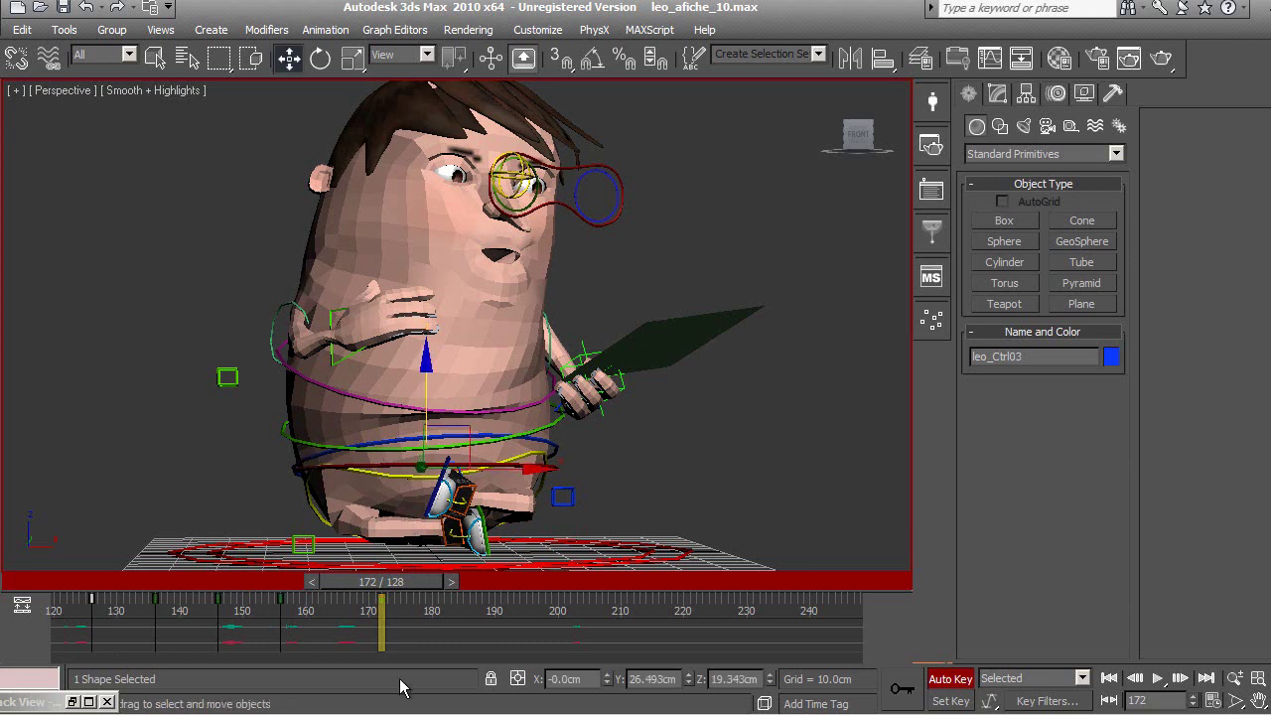
mouse_move(415, 589)
mouse_down()
mouse_move(334, 597)
mouse_move(384, 606)
mouse_up()
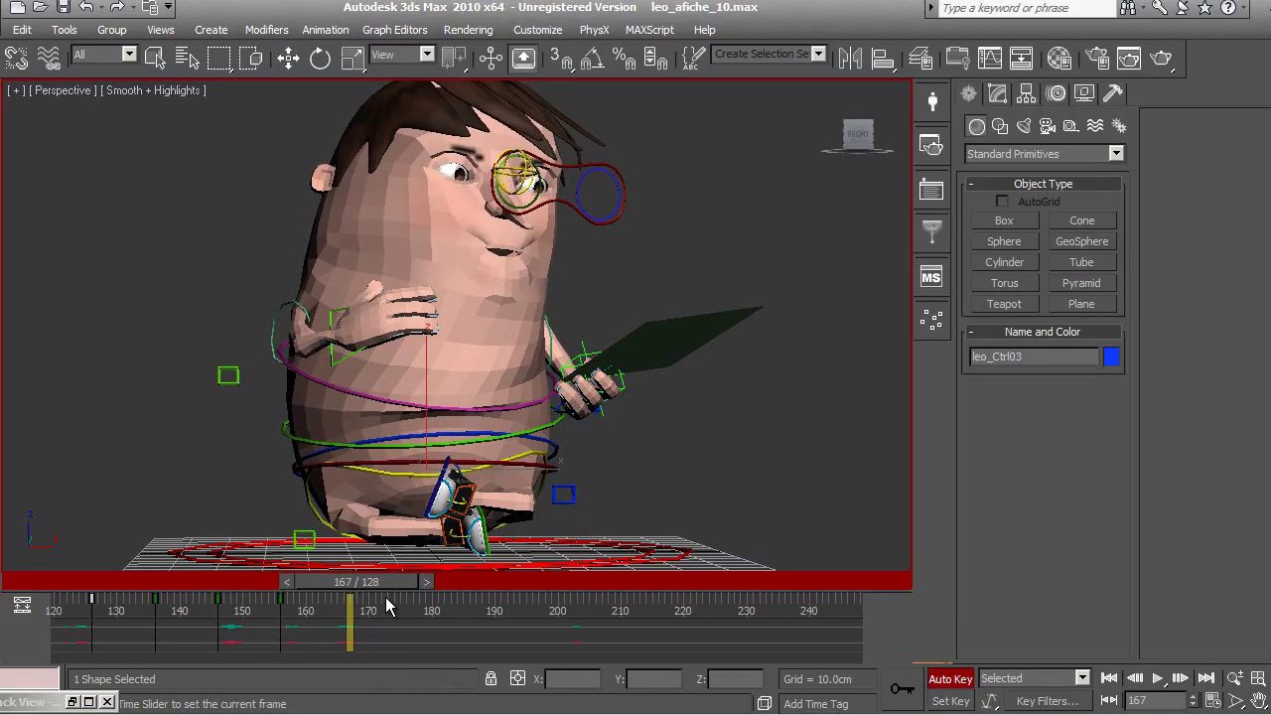
key(w)
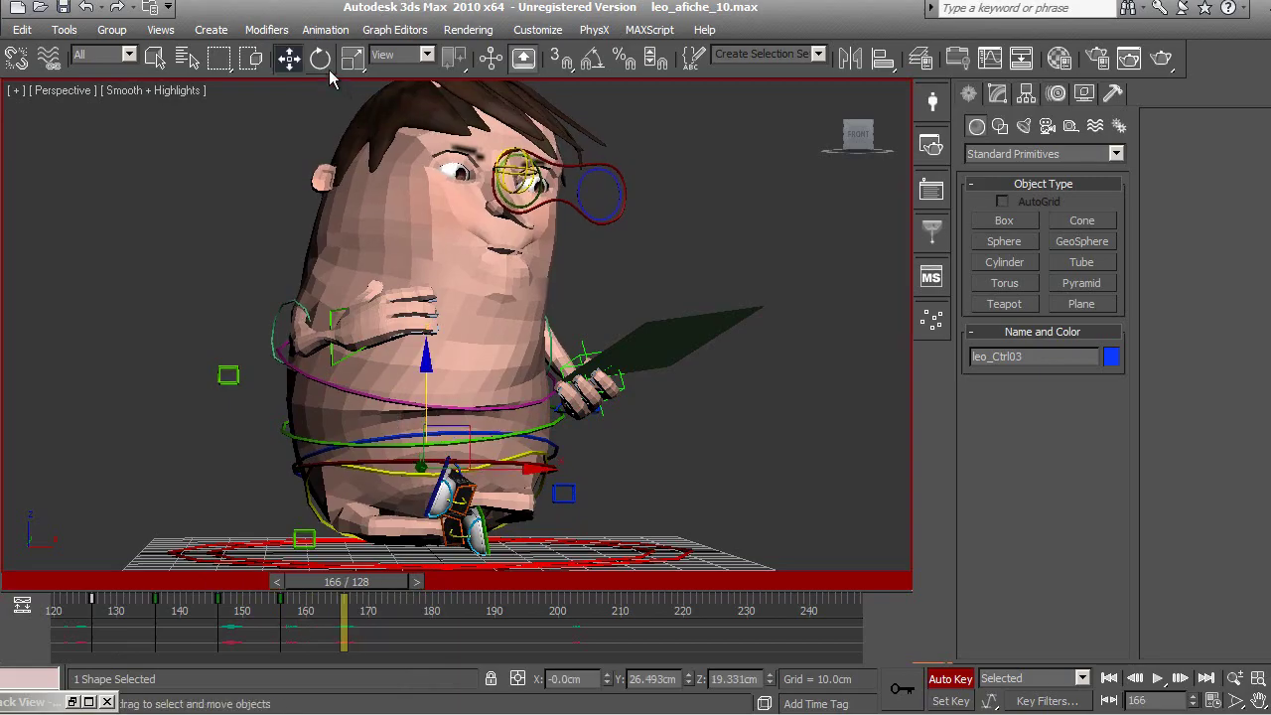
click(320, 59)
drag(439, 403, 506, 414)
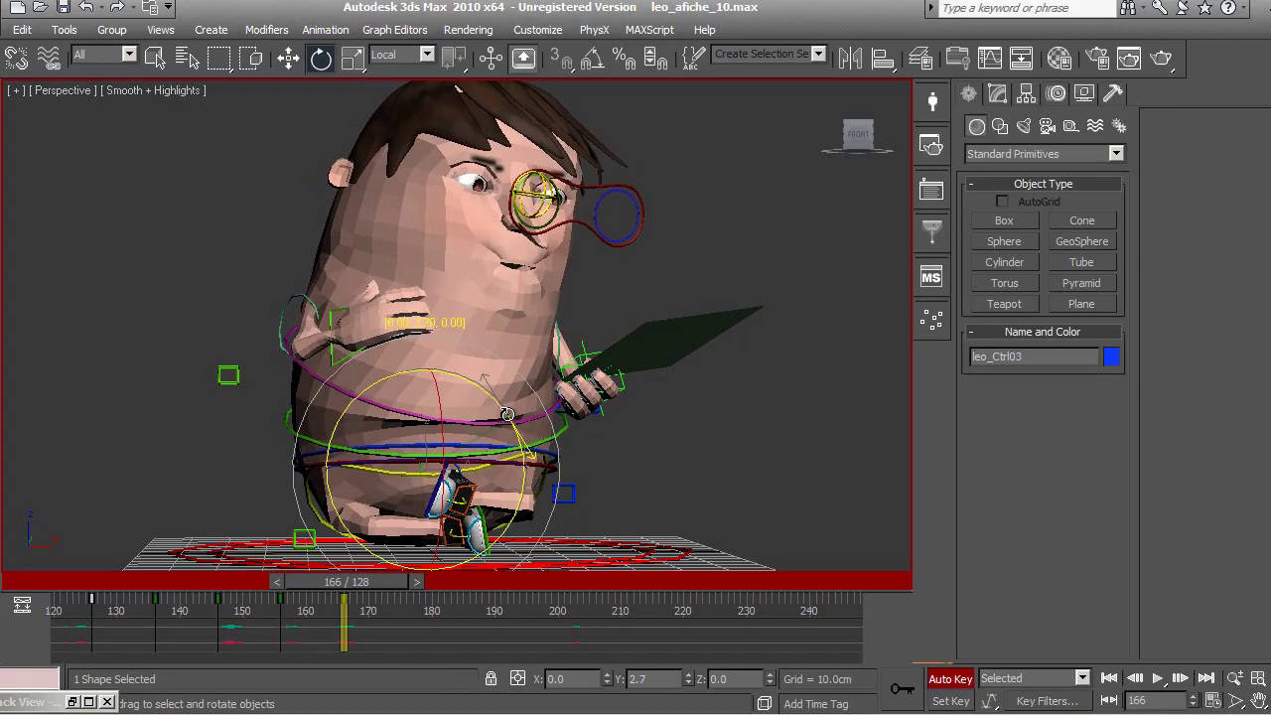
right_click(506, 414)
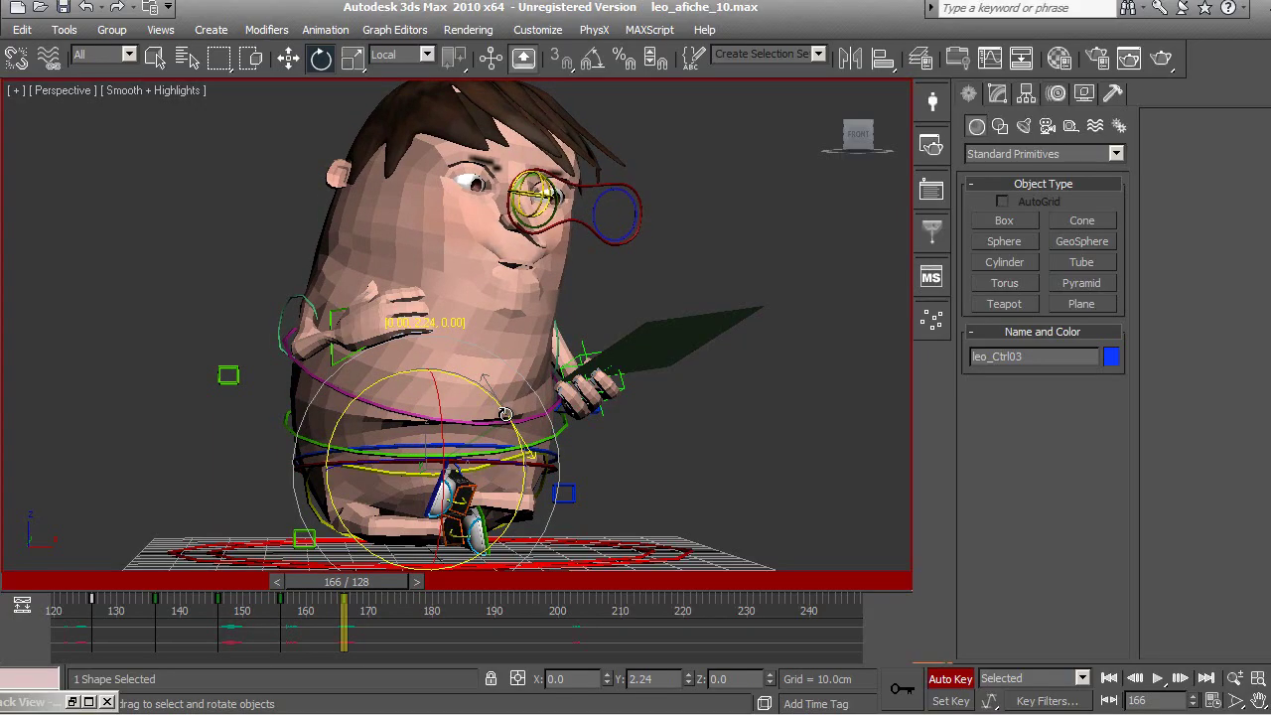
click(314, 447)
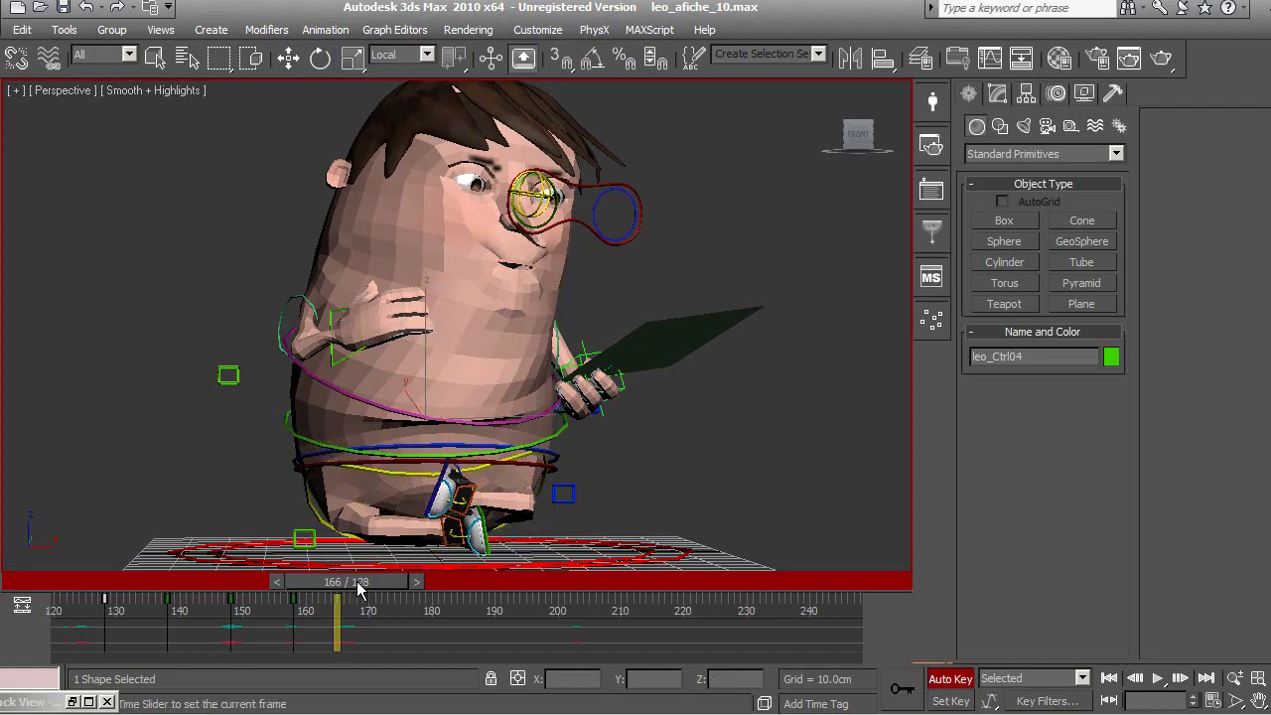
- At frame 168, rotate the green control leo_Ctrl04 to turn Leo's upper body and head
drag(348, 582, 371, 587)
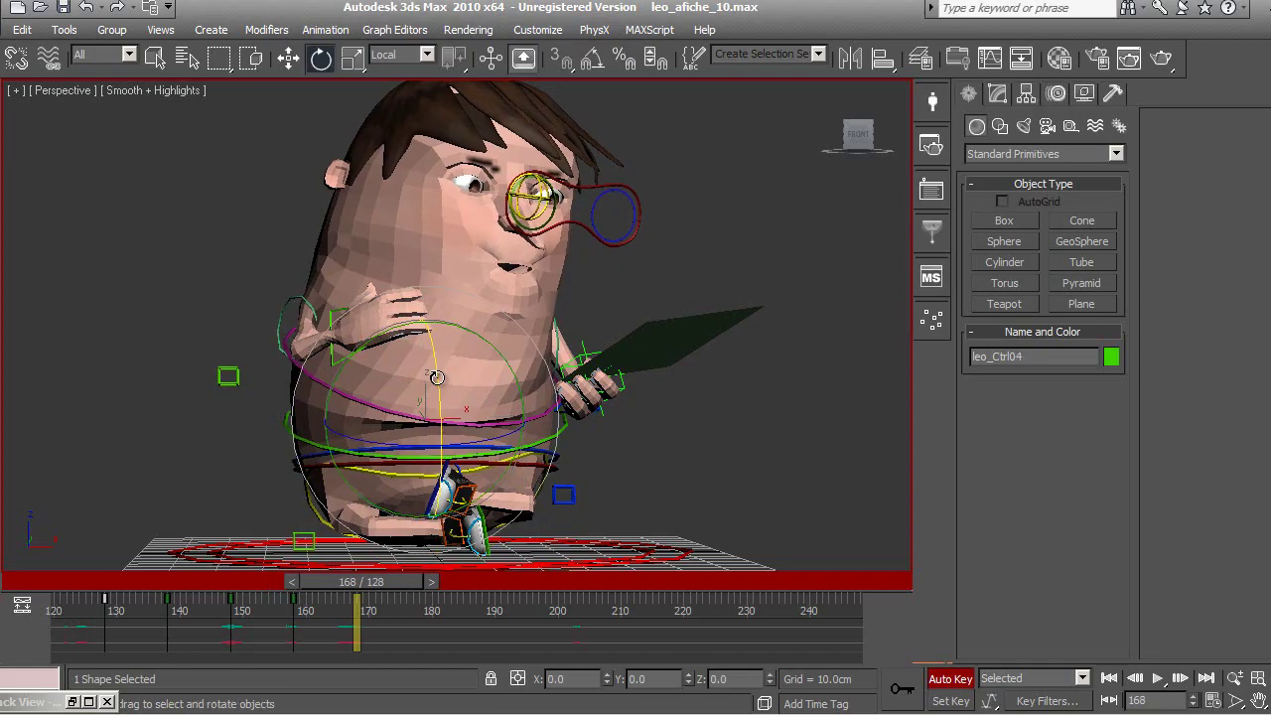
drag(436, 378, 477, 375)
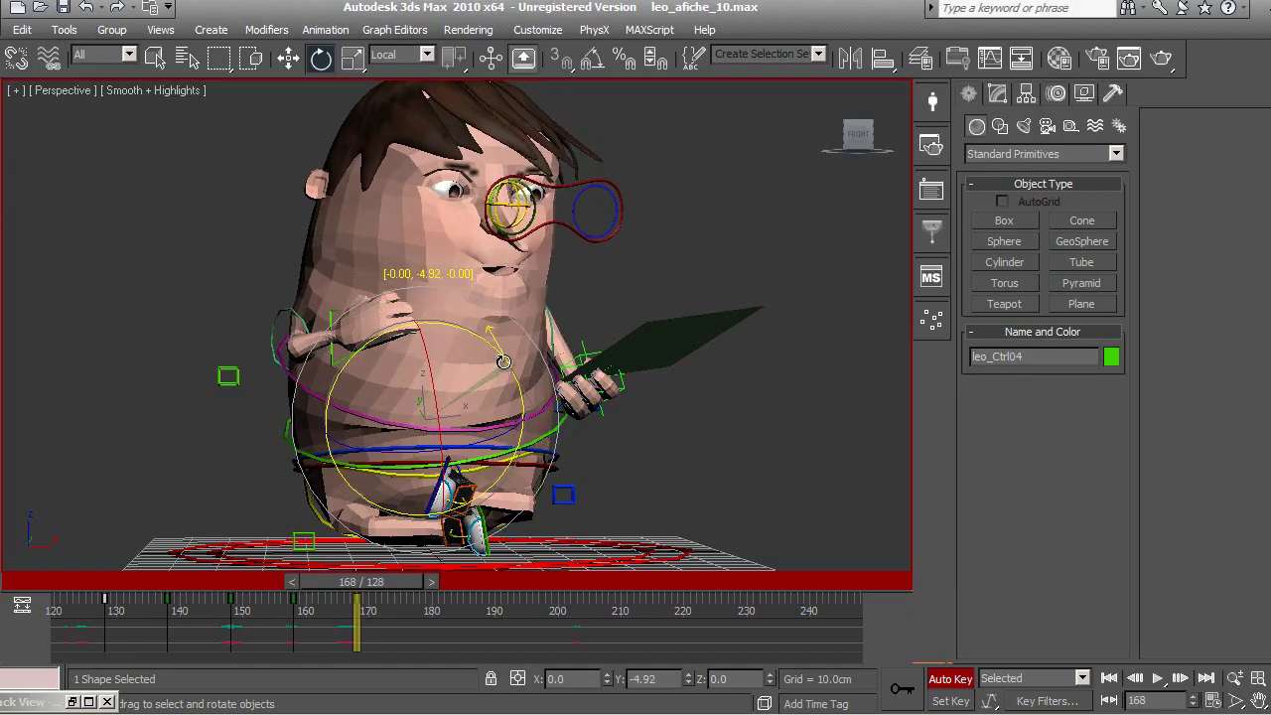
drag(388, 596, 413, 597)
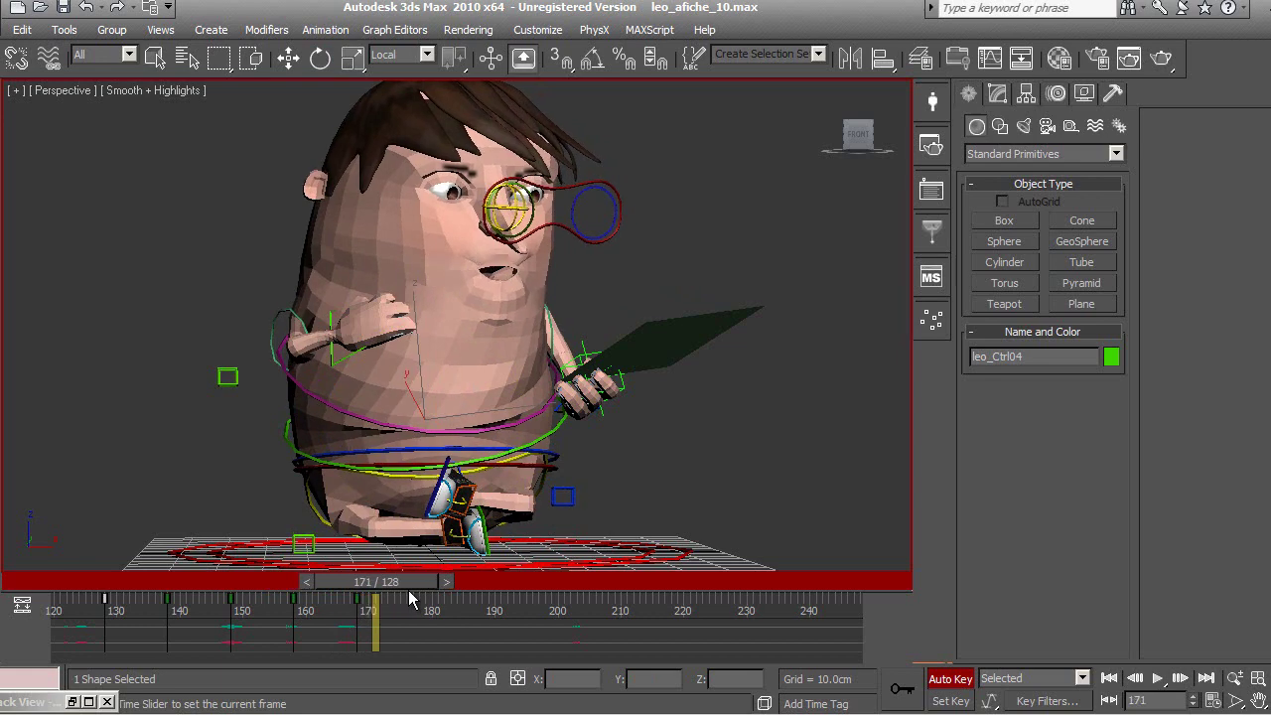
- At frame 172, rotate magenta leo_Ctrl05 about Z, Y and X to twist, lean and tip the chest
key(e)
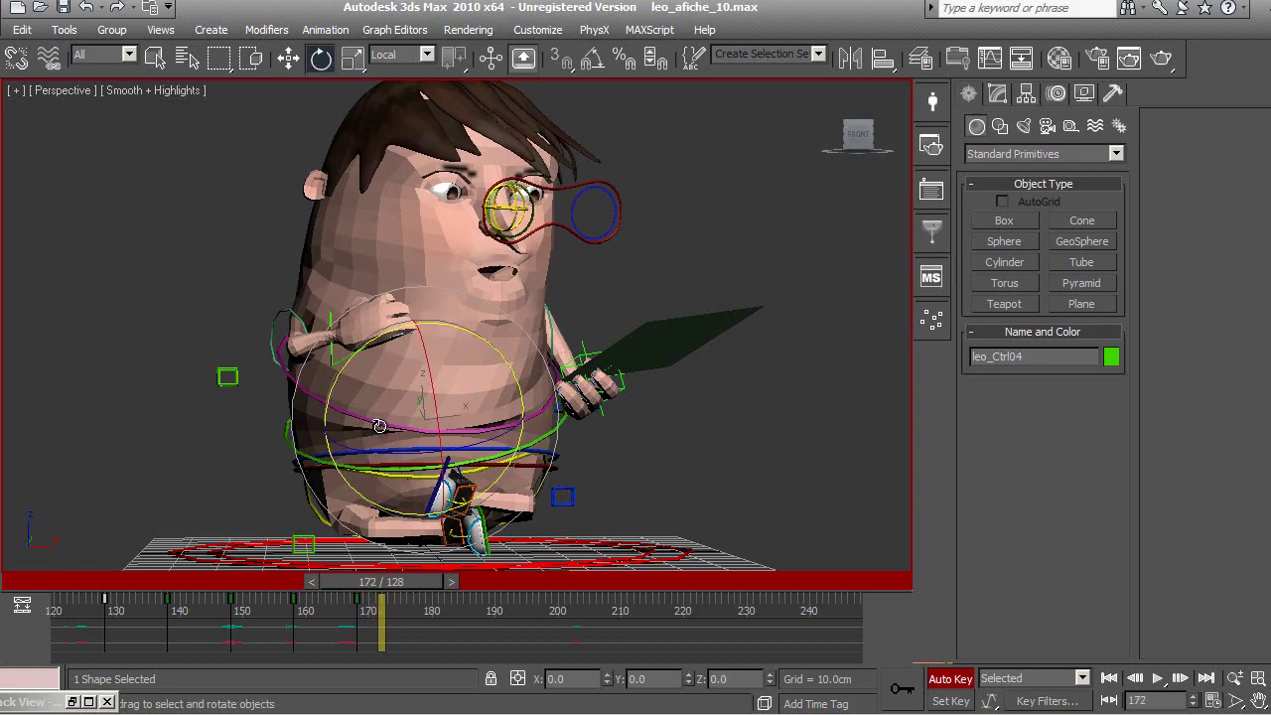
click(379, 427)
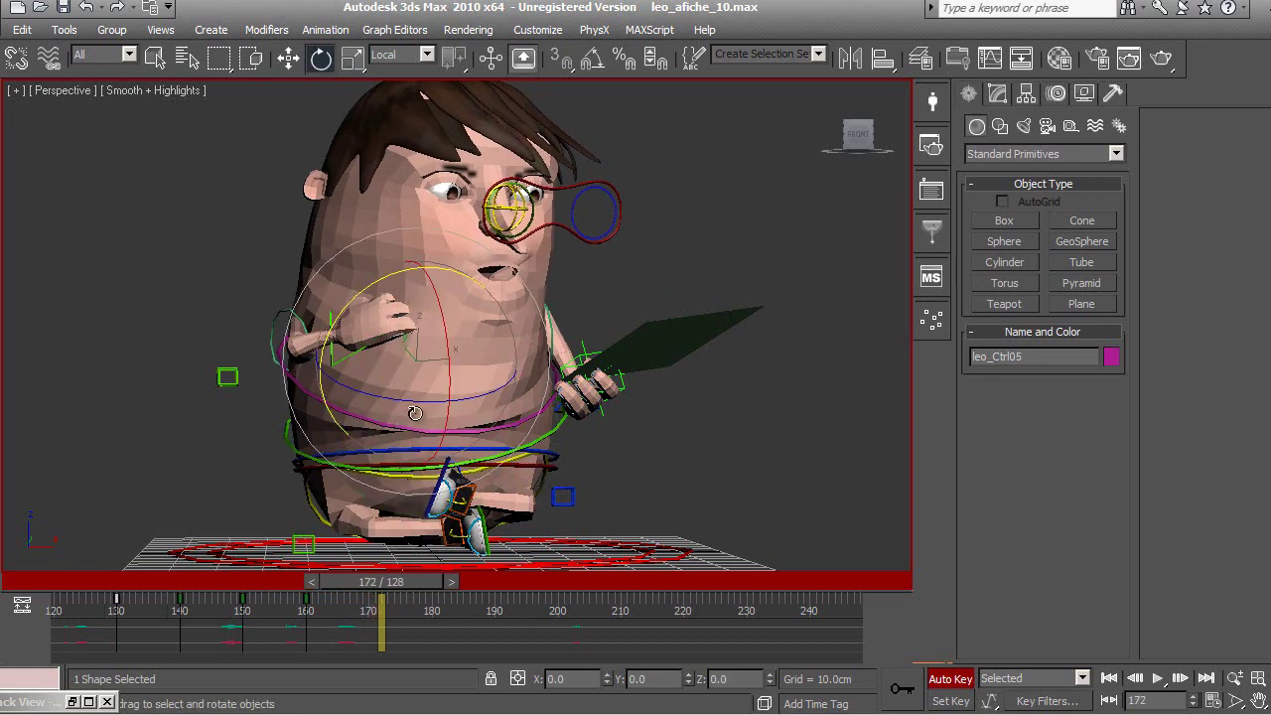
drag(409, 405, 389, 400)
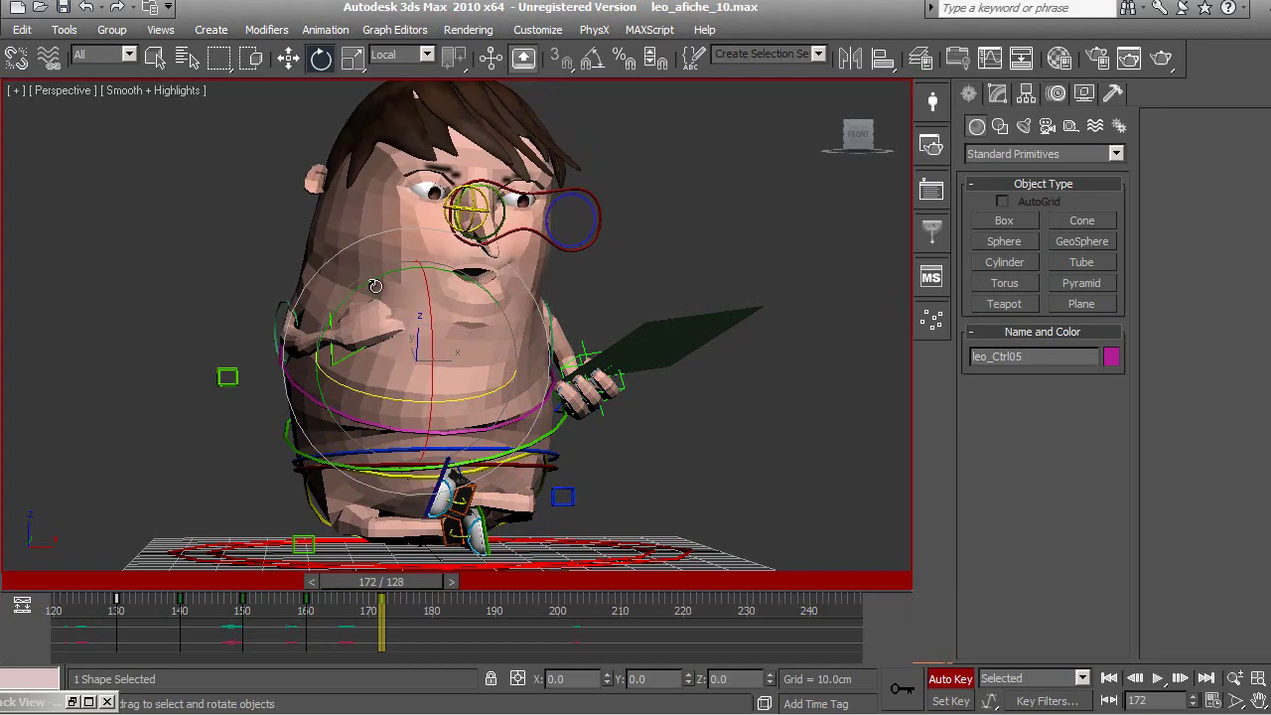
drag(385, 309, 358, 288)
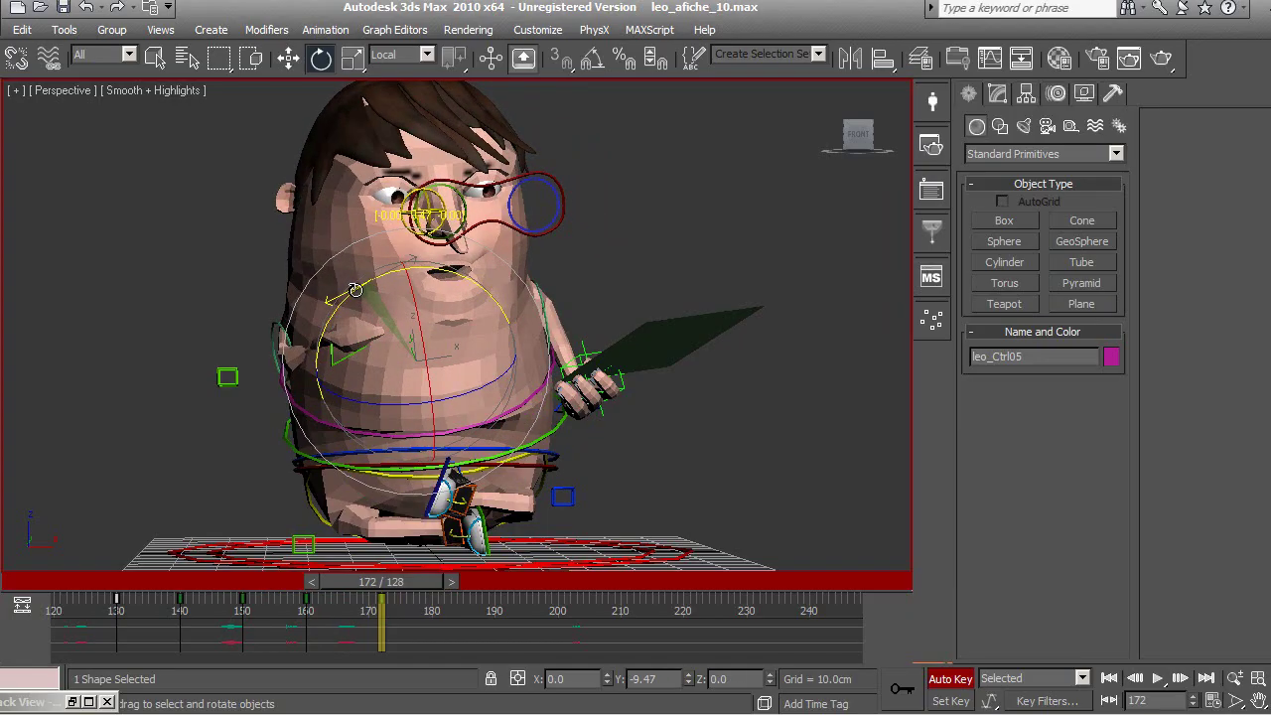
drag(355, 289, 362, 291)
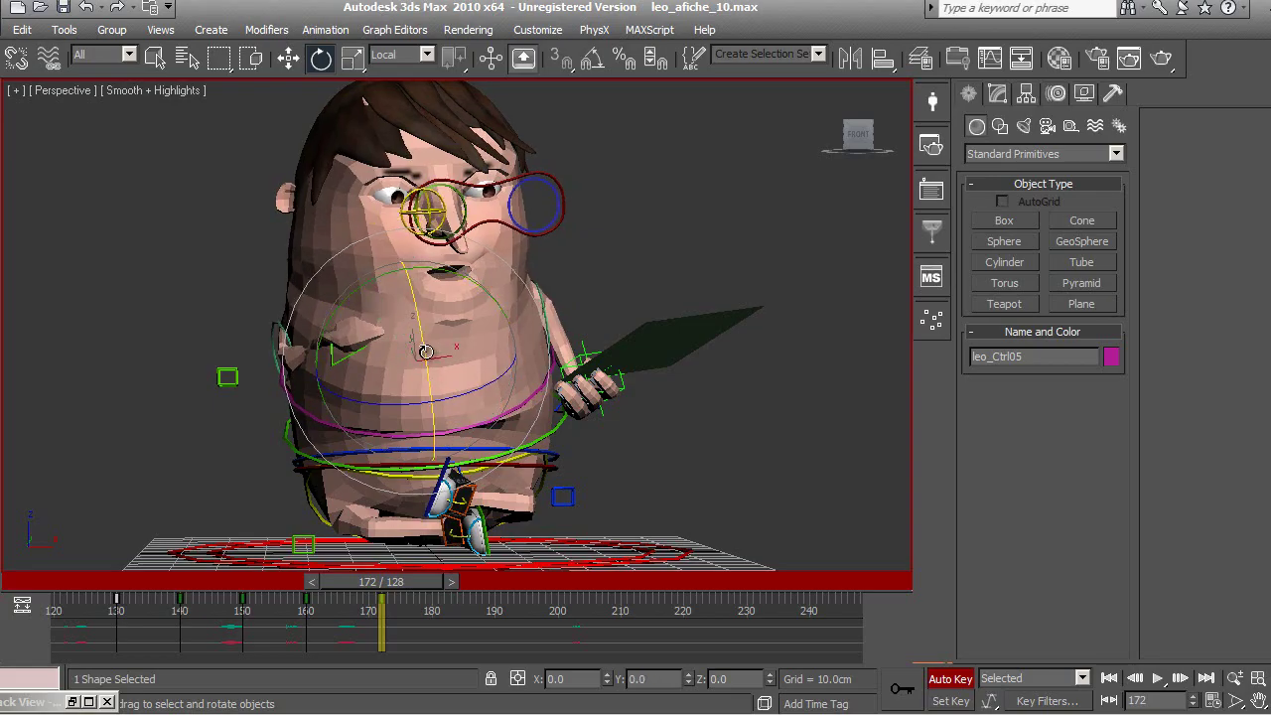
drag(431, 352, 424, 369)
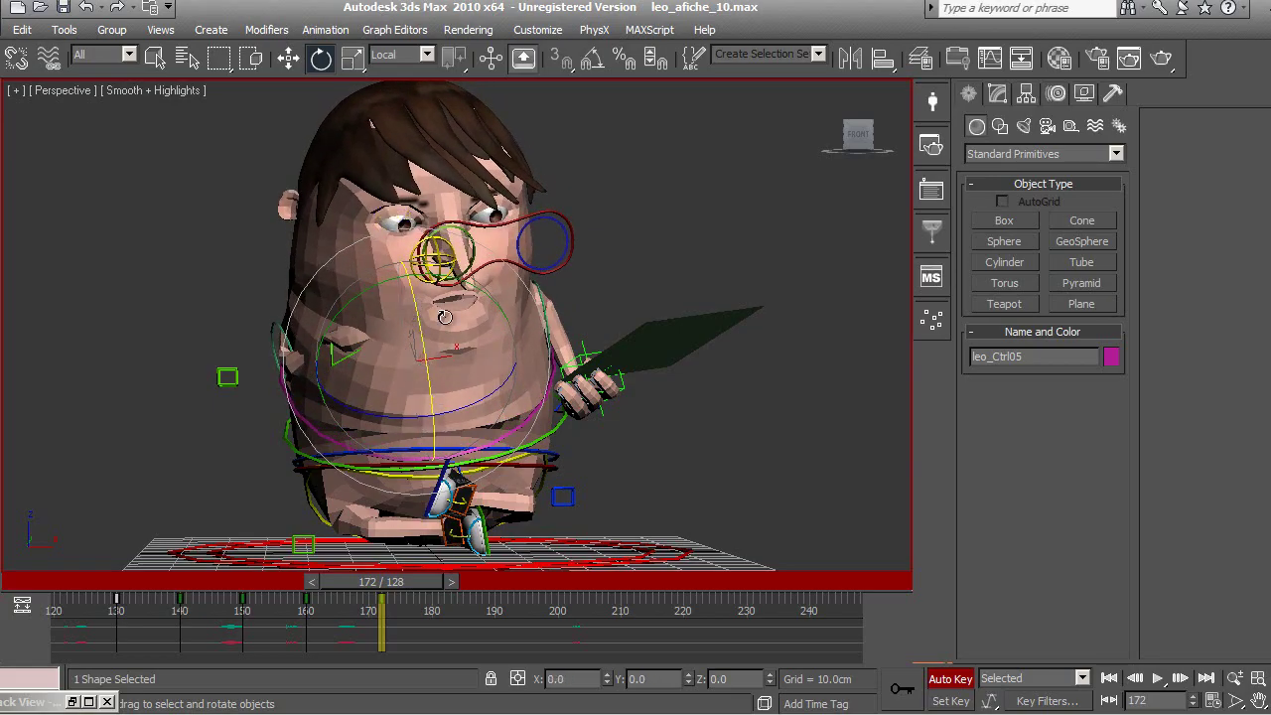
- Turn the yellow head control leo_Ctrl06 13 degrees at frame 172, then rotate it at frame 166
click(440, 254)
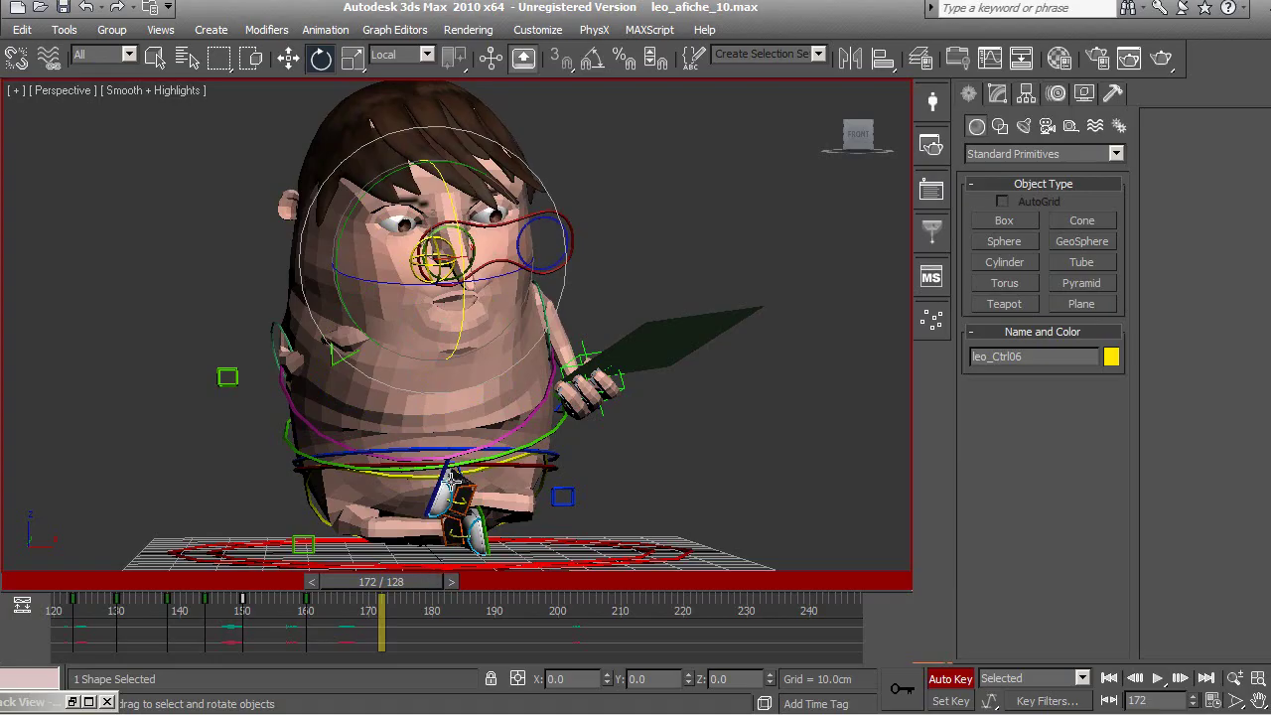
mouse_move(462, 268)
mouse_down()
mouse_move(464, 250)
mouse_move(523, 213)
mouse_up()
mouse_move(433, 581)
mouse_down()
mouse_move(302, 585)
mouse_move(431, 600)
mouse_move(393, 594)
mouse_up()
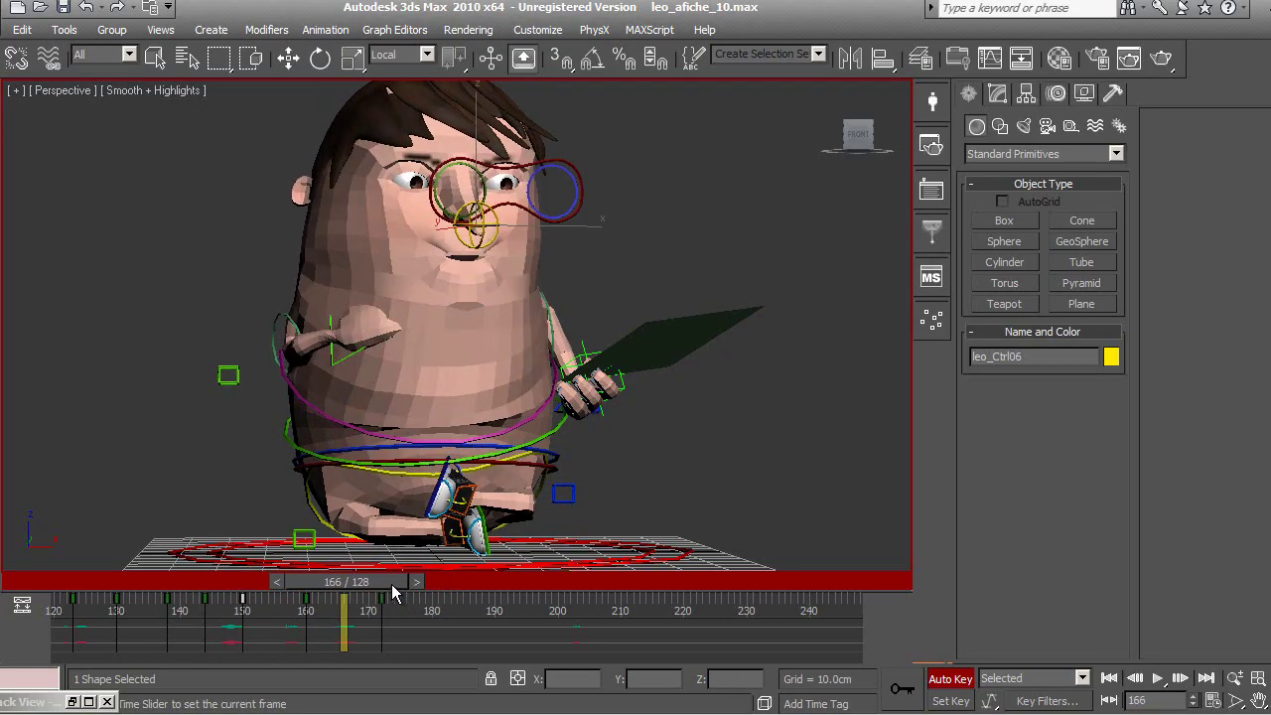
key(e)
mouse_move(510, 256)
mouse_down()
mouse_move(534, 256)
mouse_move(485, 318)
mouse_up()
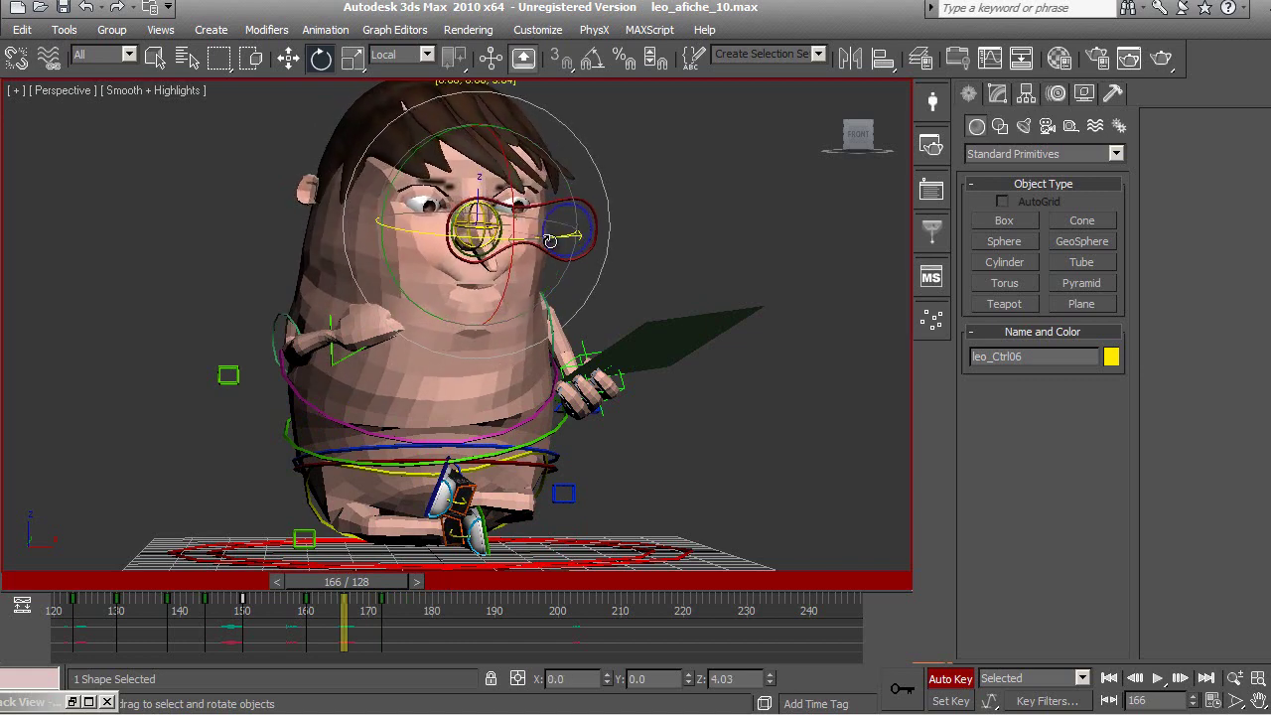
mouse_move(387, 581)
mouse_down()
mouse_move(340, 583)
mouse_move(394, 606)
mouse_move(369, 605)
mouse_move(469, 609)
mouse_up()
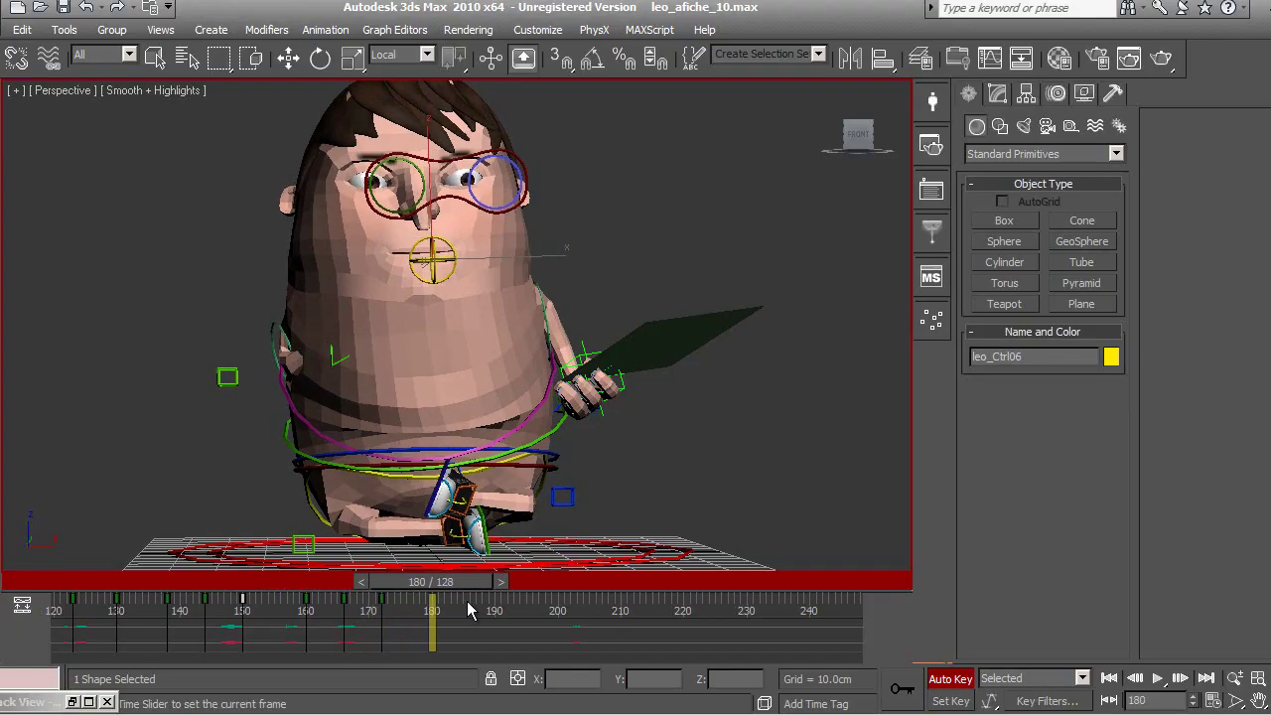
- Tilt the head slightly at frame 180, review back to frame 156, and turn Auto Key off
key(e)
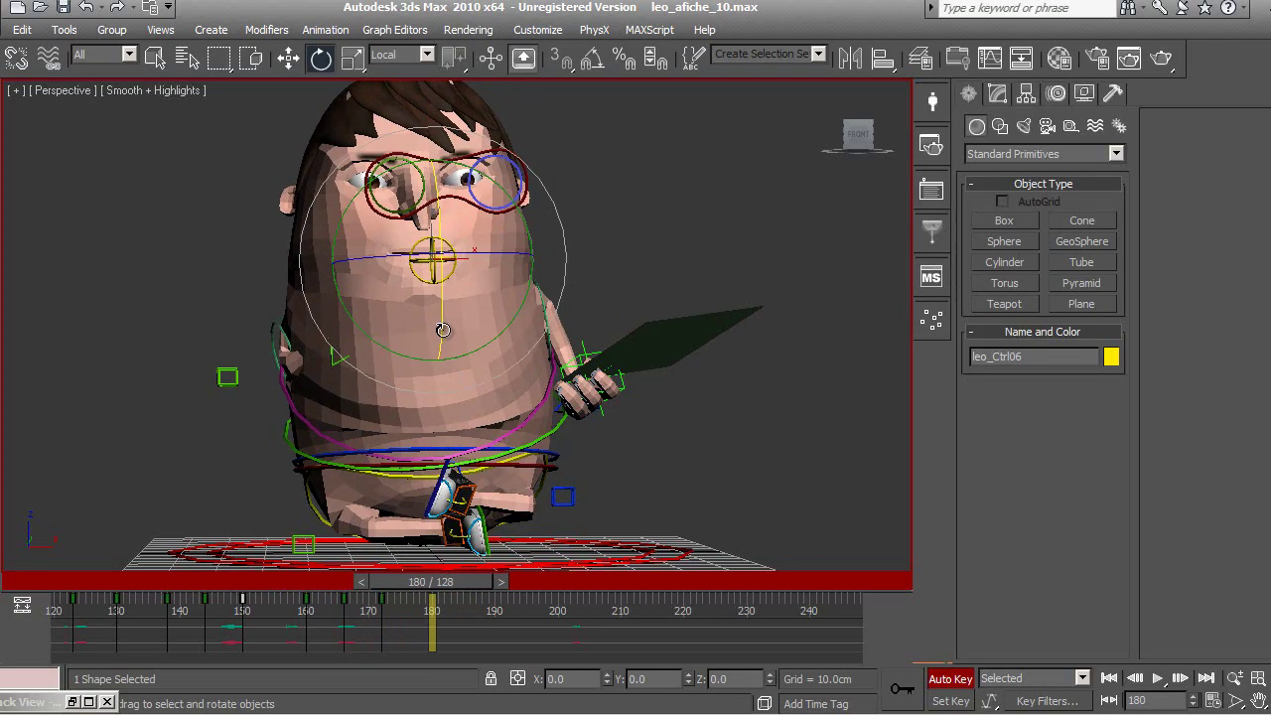
drag(442, 330, 445, 334)
mouse_move(432, 582)
mouse_down()
mouse_move(333, 584)
mouse_move(336, 600)
mouse_move(421, 631)
mouse_up()
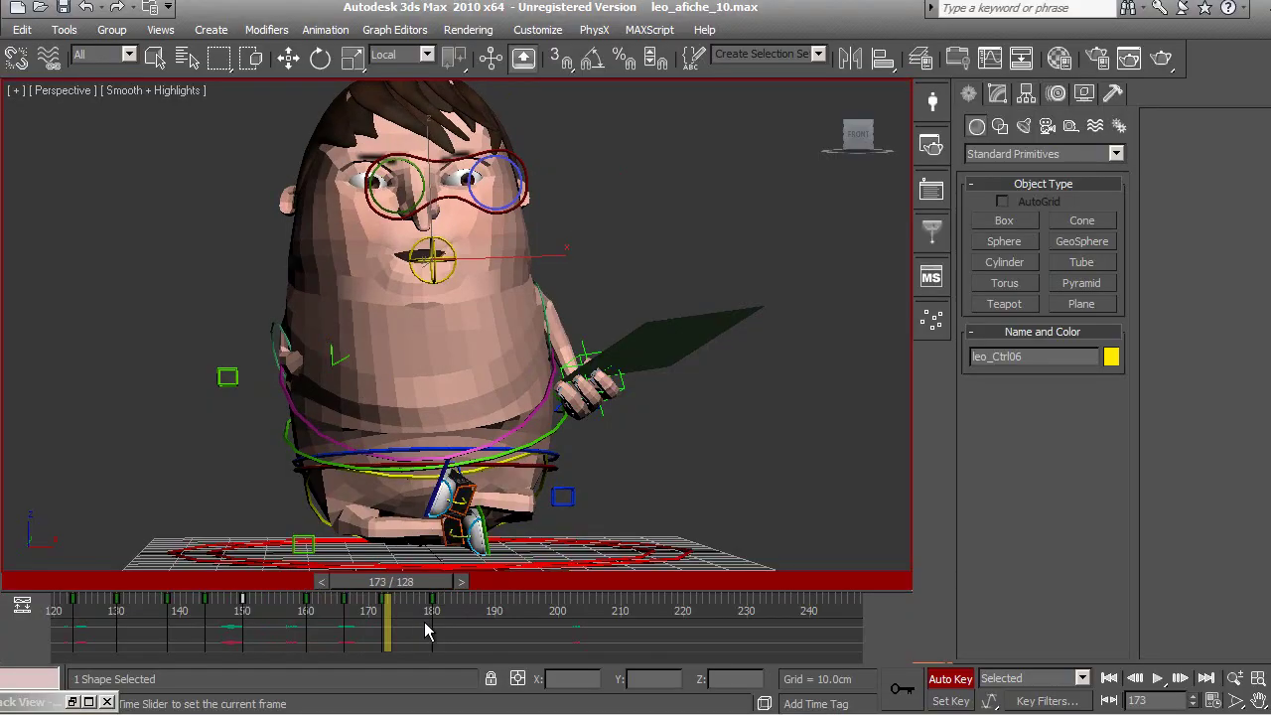
drag(424, 621, 321, 606)
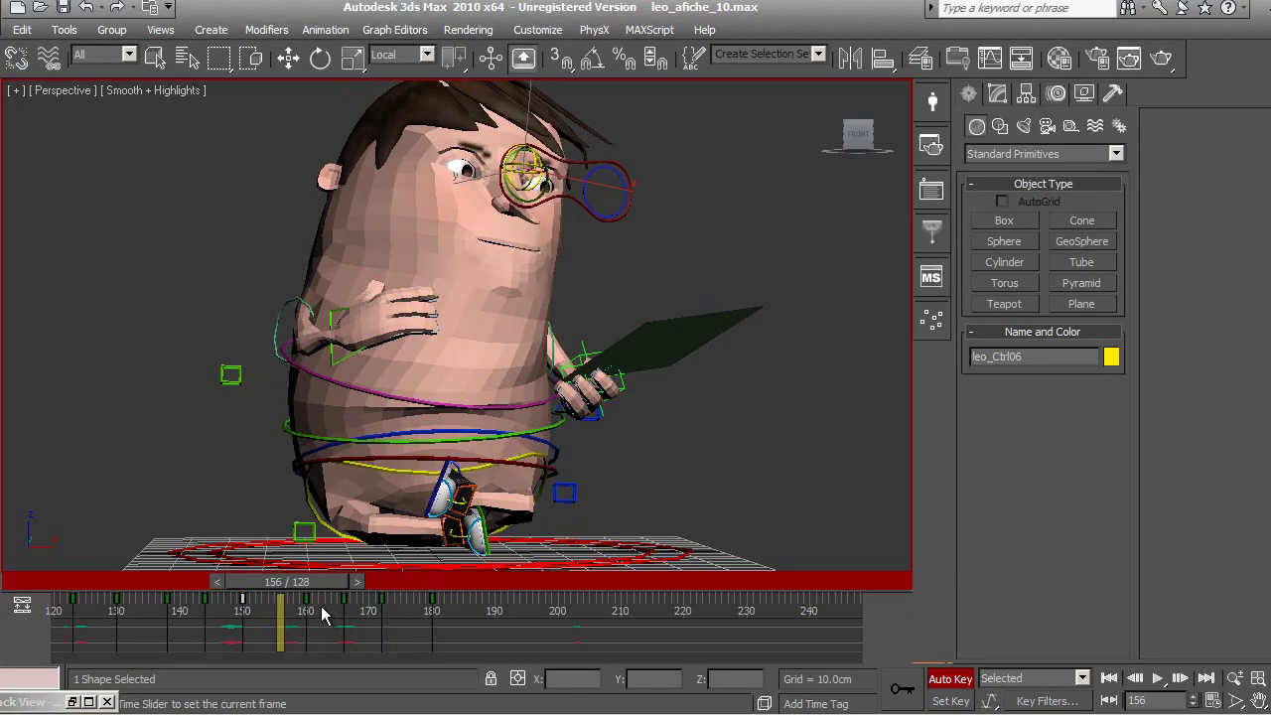
key(e)
click(949, 680)
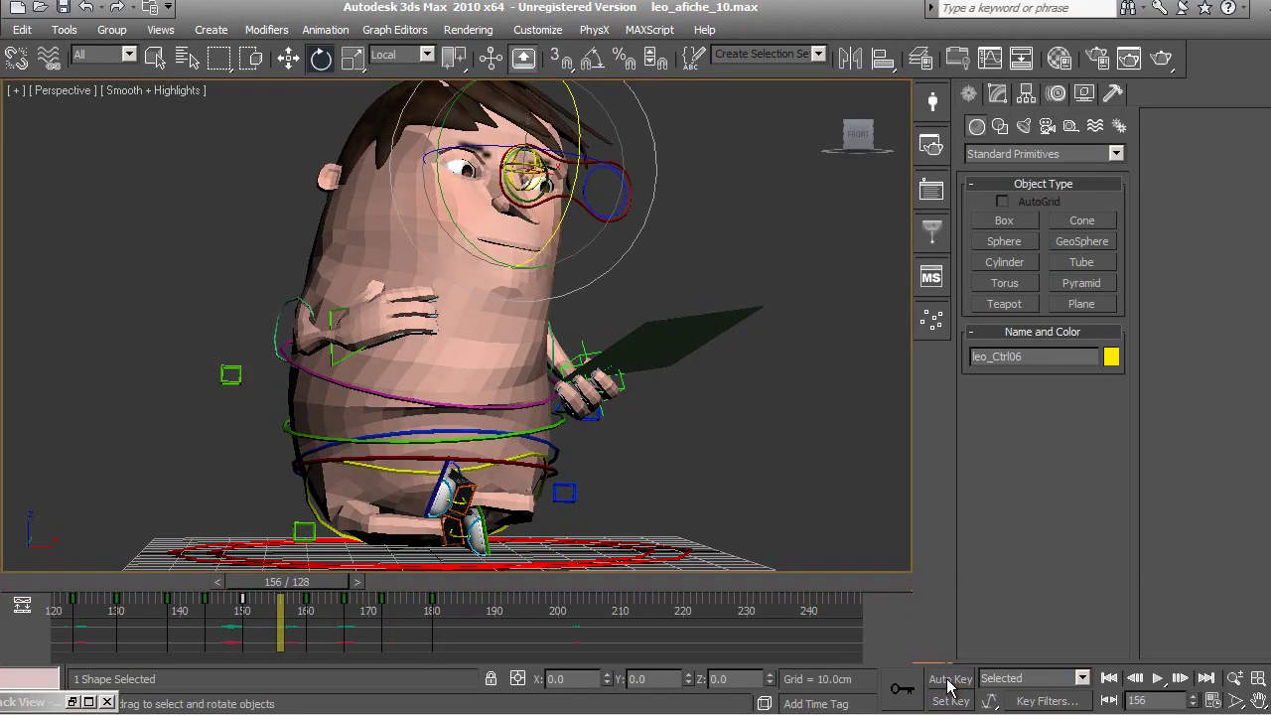